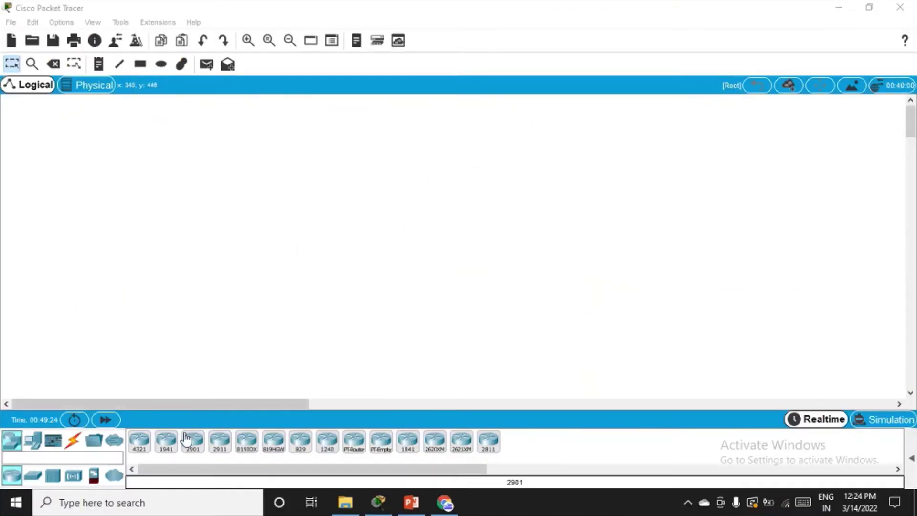
- Select the 1941 router model from the Routers device panel
{"action": "left_click", "coordinate": [165, 441]}
- Place three 1941 routers on the workspace
{"action": "left_click", "coordinate": [347, 309]}
{"action": "left_click", "coordinate": [166, 440]}
{"action": "left_click", "coordinate": [434, 213]}
{"action": "left_click", "coordinate": [166, 440]}
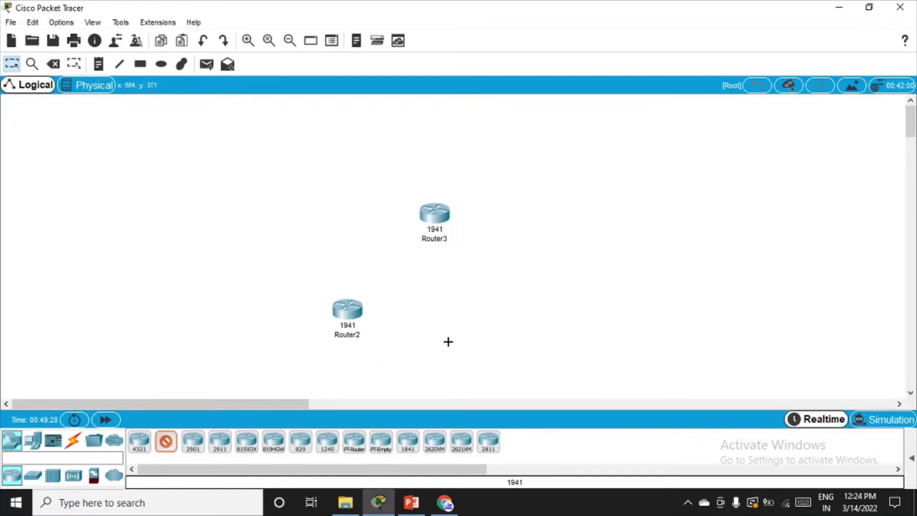
{"action": "left_click", "coordinate": [460, 334]}
- Arrange Router2, Router3 and Router4 into a triangle and open Router2's device window
{"action": "left_click_drag", "start_coordinate": [443, 201], "coordinate": [413, 166]}
{"action": "left_click_drag", "start_coordinate": [454, 329], "coordinate": [489, 266]}
{"action": "left_click_drag", "start_coordinate": [349, 306], "coordinate": [360, 249]}
{"action": "left_click", "coordinate": [360, 249]}
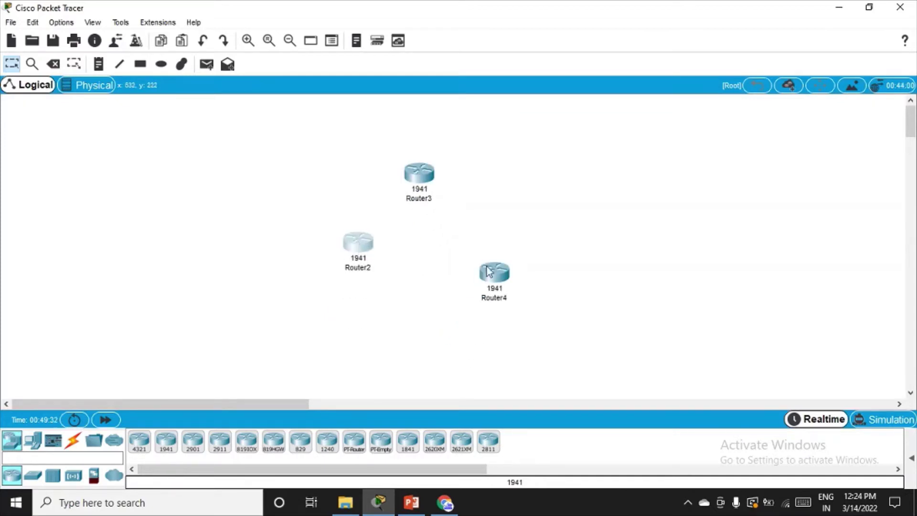
{"action": "left_click", "coordinate": [630, 62]}
{"action": "left_click", "coordinate": [358, 248]}
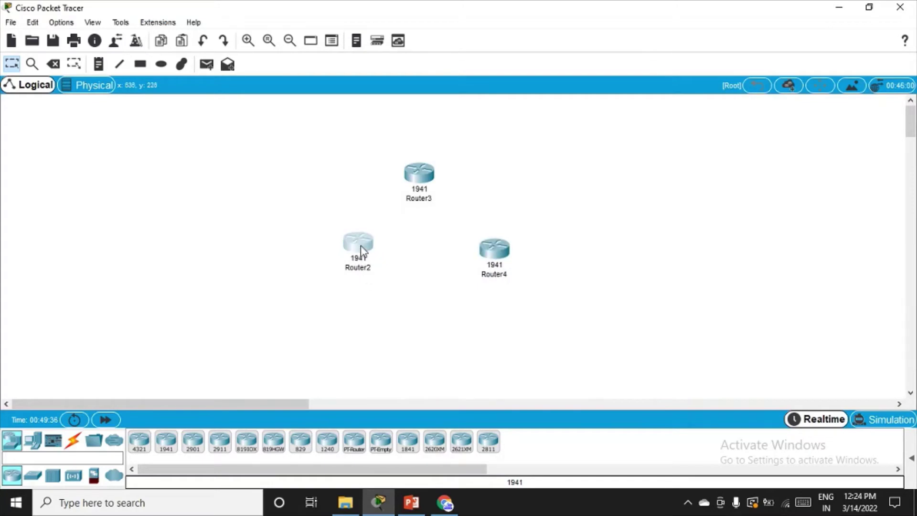
- Set Router2's display name and hostname to R1
{"action": "left_click", "coordinate": [341, 89]}
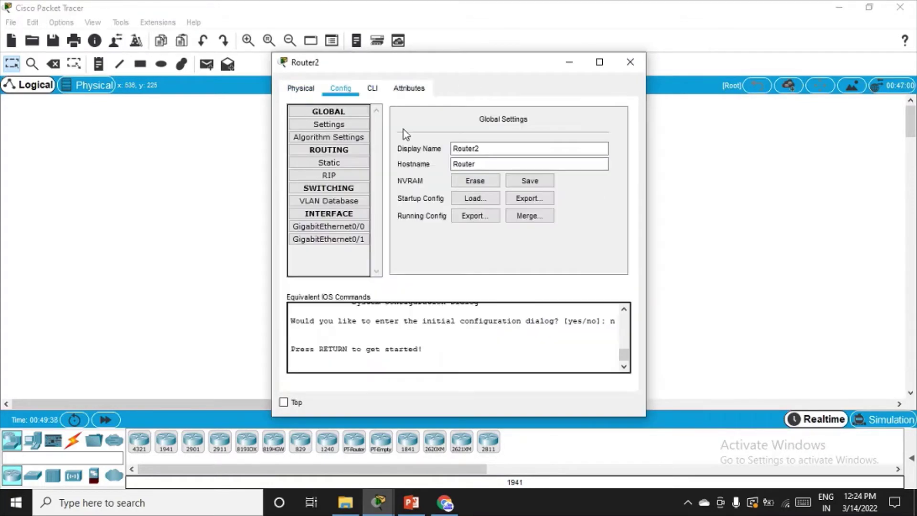
{"action": "double_click", "coordinate": [471, 149]}
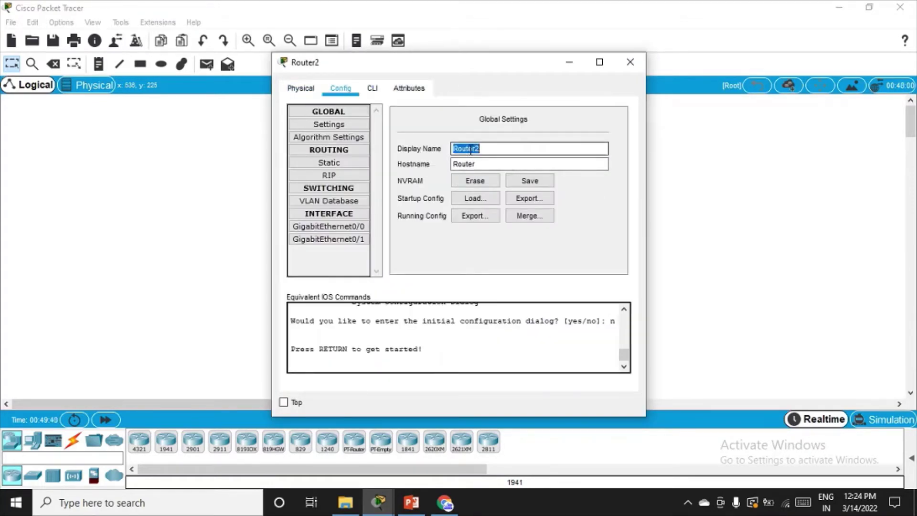
{"action": "type", "text": "R1"}
{"action": "double_click", "coordinate": [466, 164]}
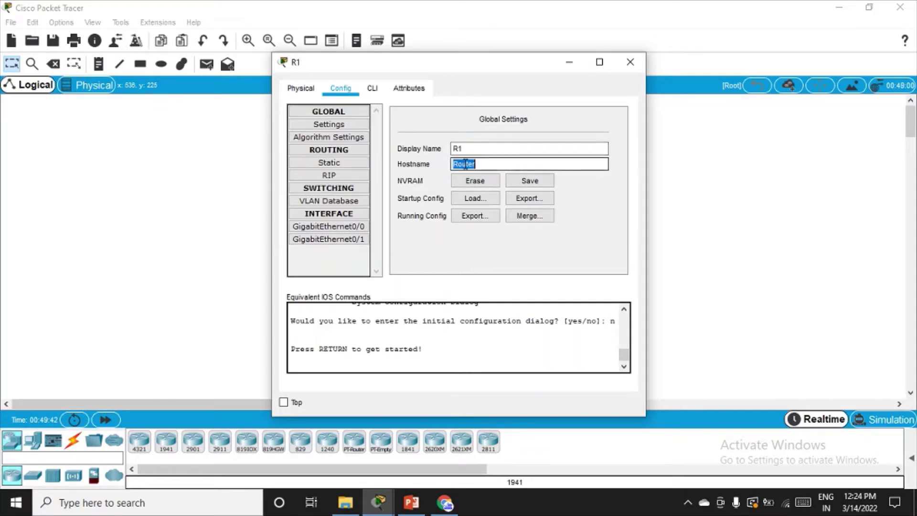
{"action": "type", "text": "R1"}
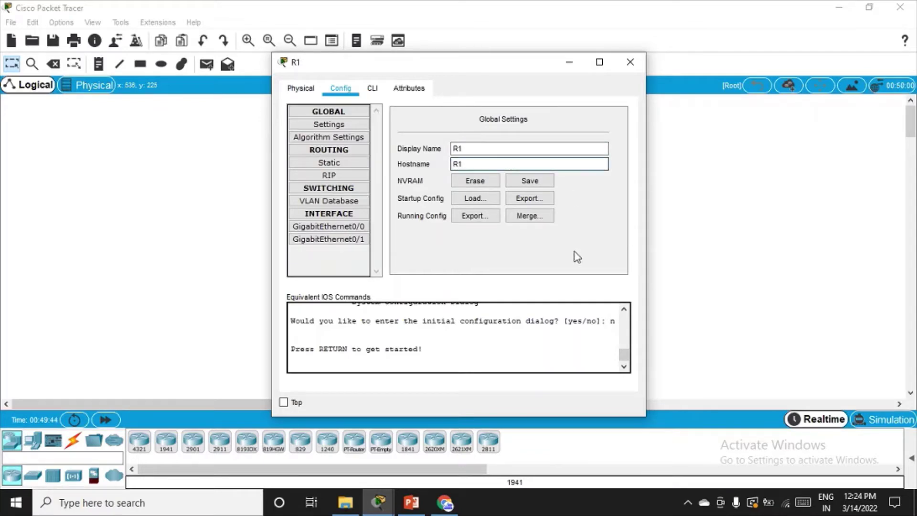
{"action": "key", "text": "Return"}
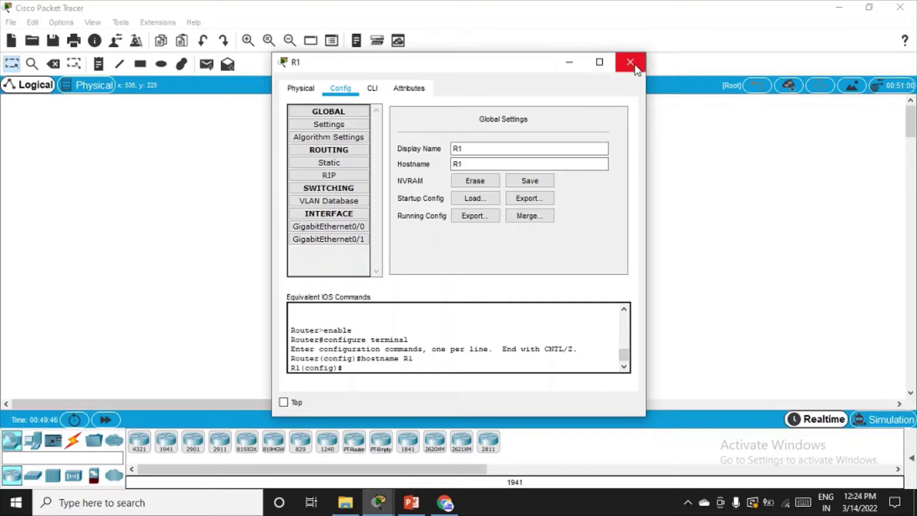
{"action": "left_click", "coordinate": [630, 62]}
- Set Router3's display name and hostname to R2
{"action": "left_click", "coordinate": [414, 180]}
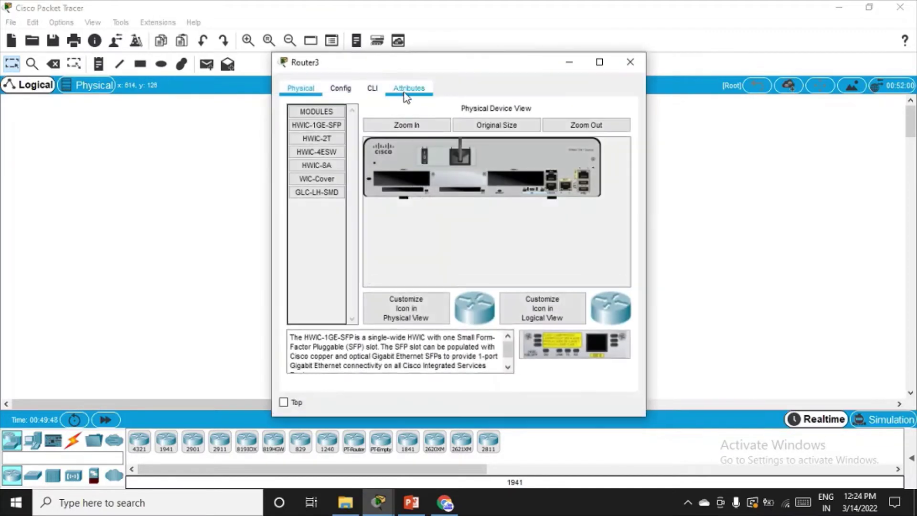
{"action": "left_click", "coordinate": [341, 89]}
{"action": "double_click", "coordinate": [476, 148]}
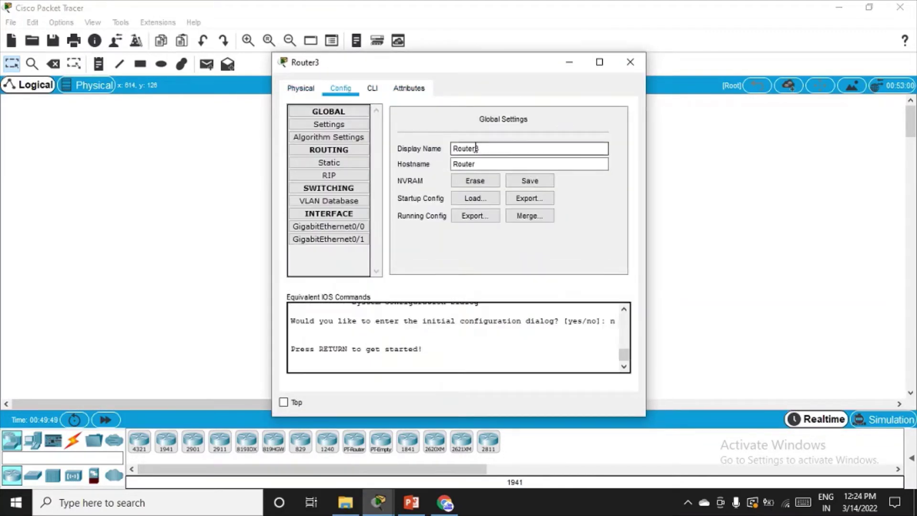
{"action": "type", "text": "R2"}
{"action": "double_click", "coordinate": [472, 164]}
{"action": "type", "text": "R2"}
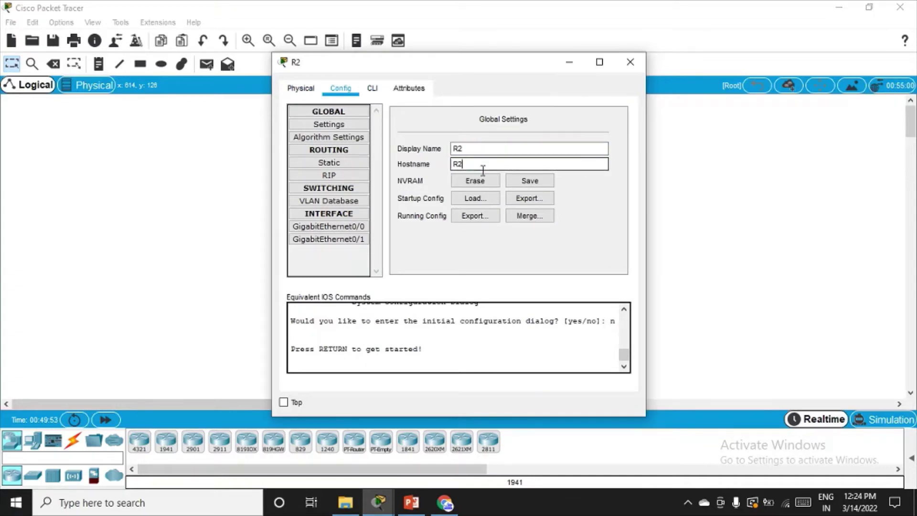
{"action": "key", "text": "Return"}
{"action": "left_click", "coordinate": [630, 63]}
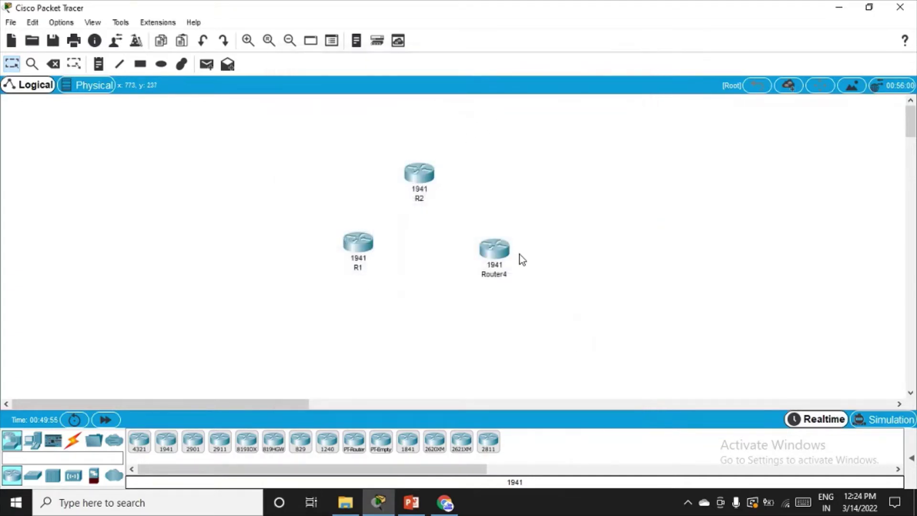
- Set Router4's display name and hostname to R3
{"action": "left_click", "coordinate": [495, 252]}
{"action": "left_click", "coordinate": [342, 93]}
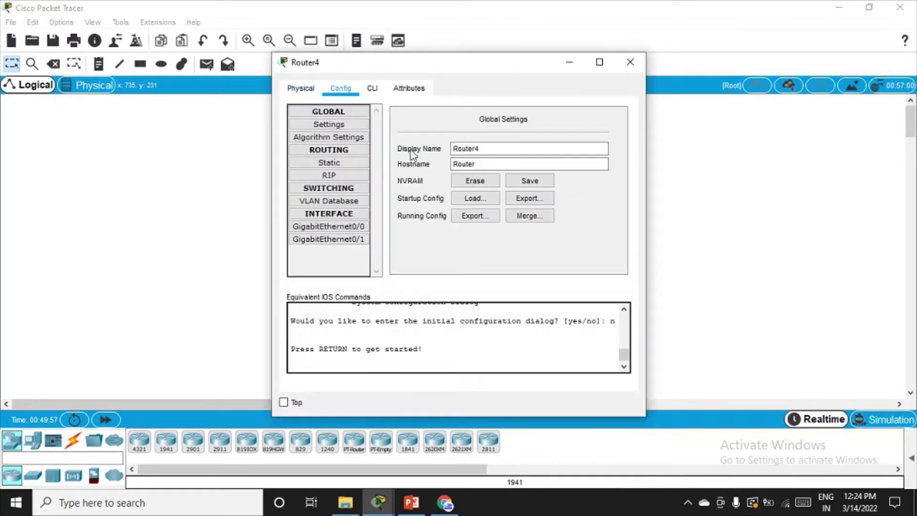
{"action": "double_click", "coordinate": [472, 148]}
{"action": "type", "text": "R3"}
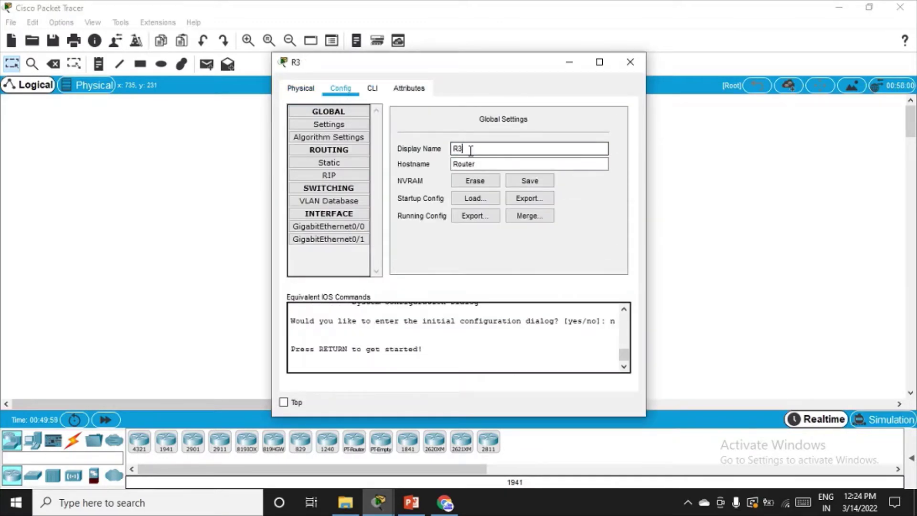
{"action": "double_click", "coordinate": [475, 163]}
{"action": "type", "text": "R3"}
{"action": "left_click", "coordinate": [631, 62]}
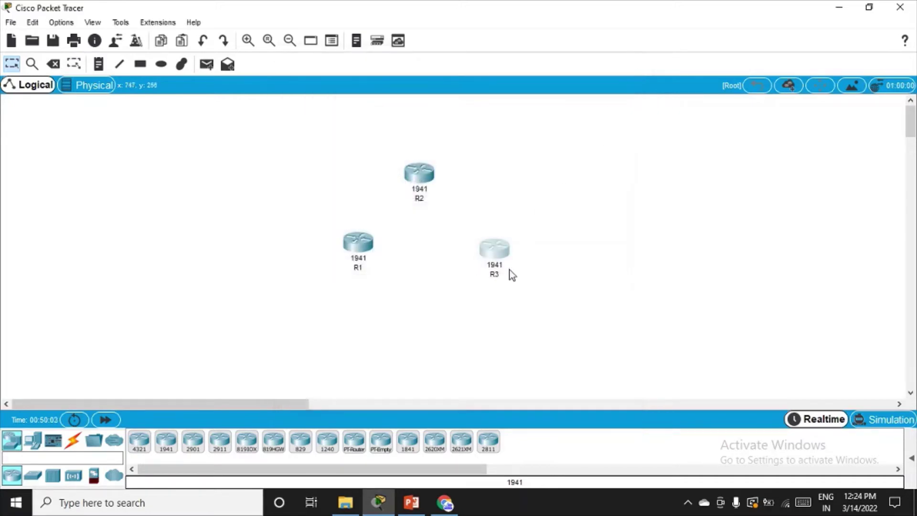
- Install an HWIC-2T serial module in R1's left slot
{"action": "double_click", "coordinate": [356, 245]}
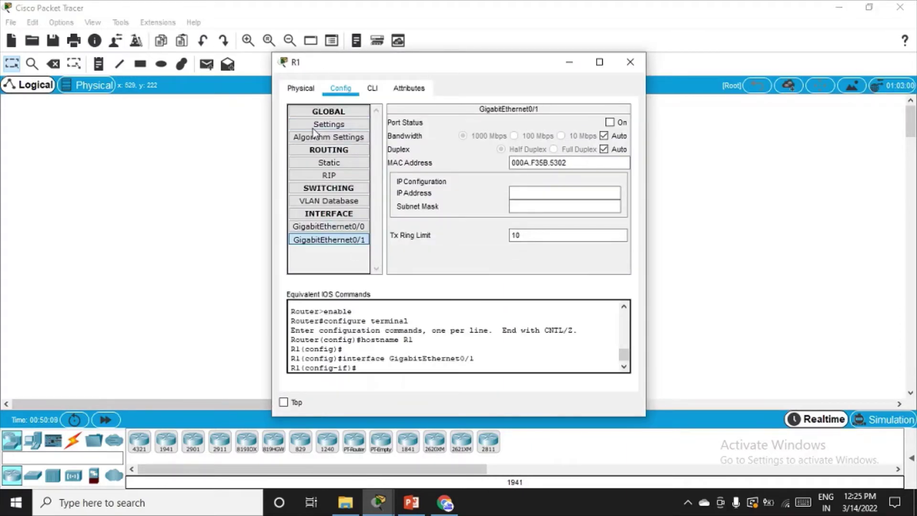
{"action": "left_click", "coordinate": [302, 89]}
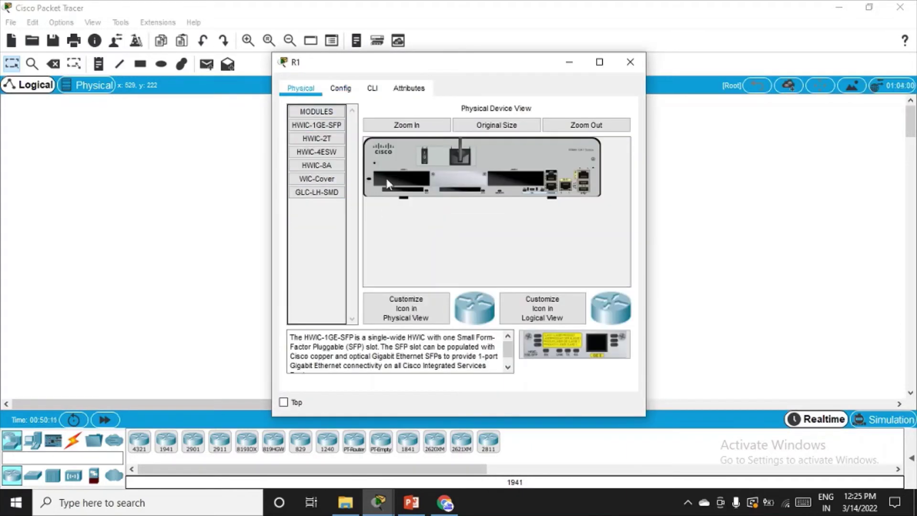
{"action": "left_click", "coordinate": [324, 139]}
{"action": "left_click_drag", "start_coordinate": [324, 143], "coordinate": [429, 163]}
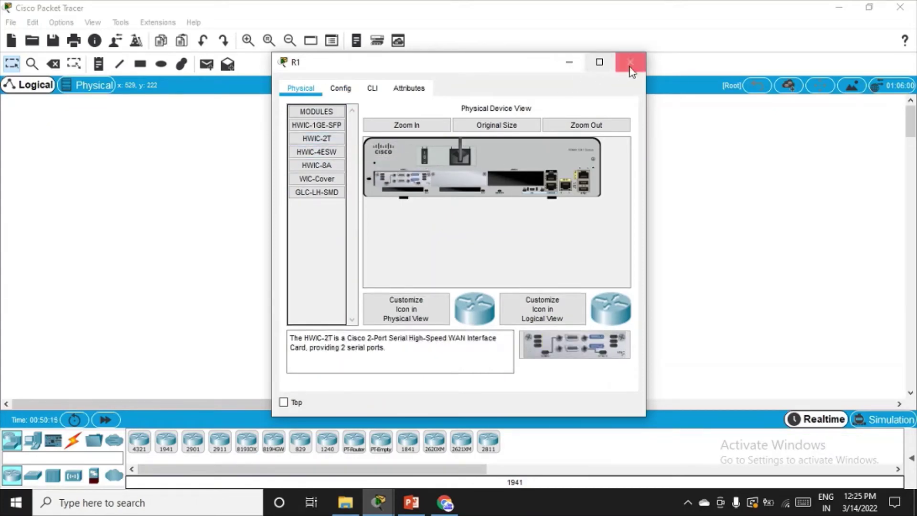
{"action": "left_click", "coordinate": [631, 62]}
- Install an HWIC-2T serial module in R2's left slot
{"action": "left_click", "coordinate": [432, 175]}
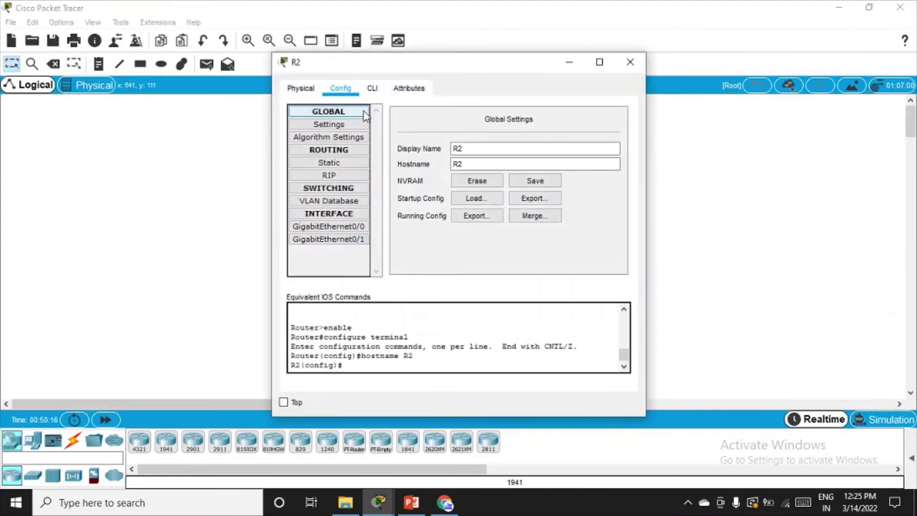
{"action": "left_click", "coordinate": [319, 92]}
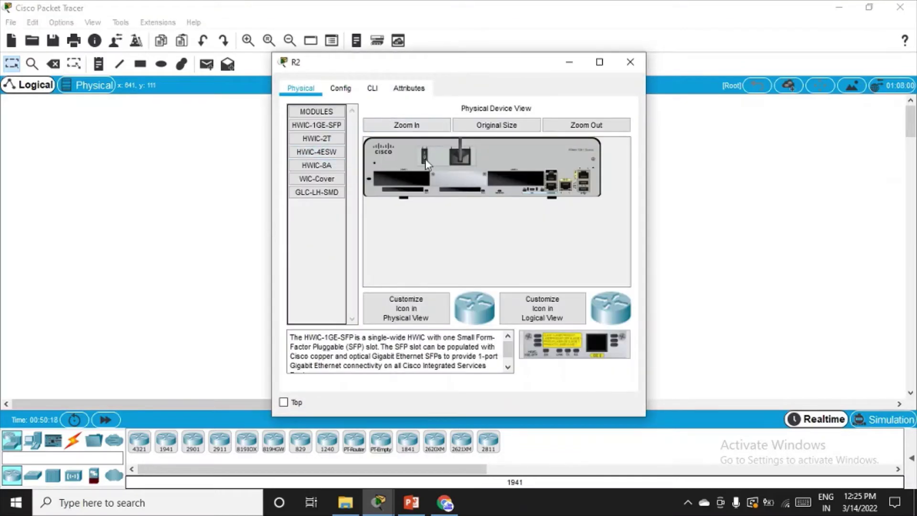
{"action": "left_click_drag", "start_coordinate": [317, 138], "coordinate": [425, 162]}
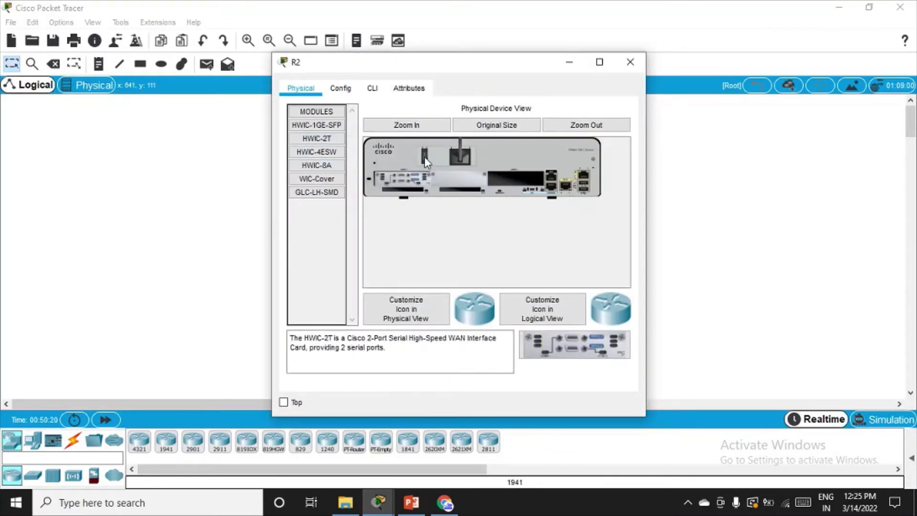
{"action": "left_click", "coordinate": [635, 69]}
- Install an HWIC-2T serial module in R3's left slot
{"action": "left_click", "coordinate": [486, 248]}
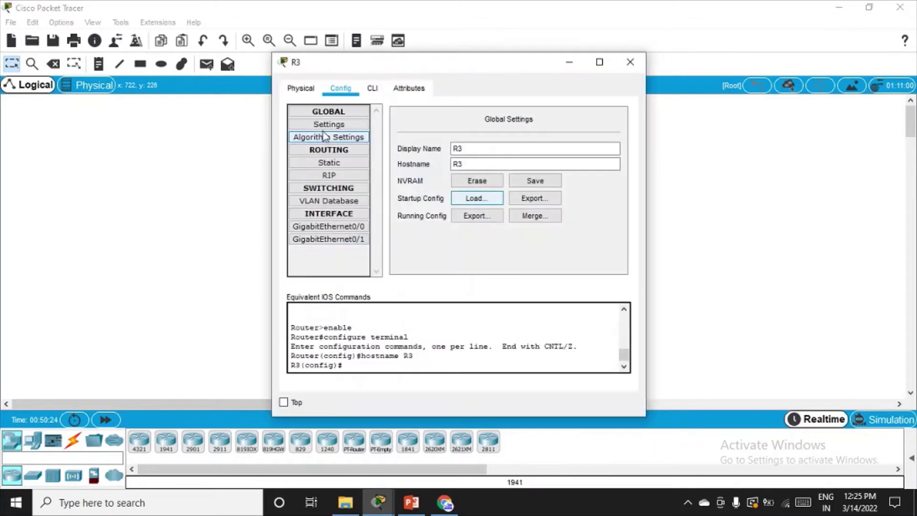
{"action": "left_click", "coordinate": [298, 89]}
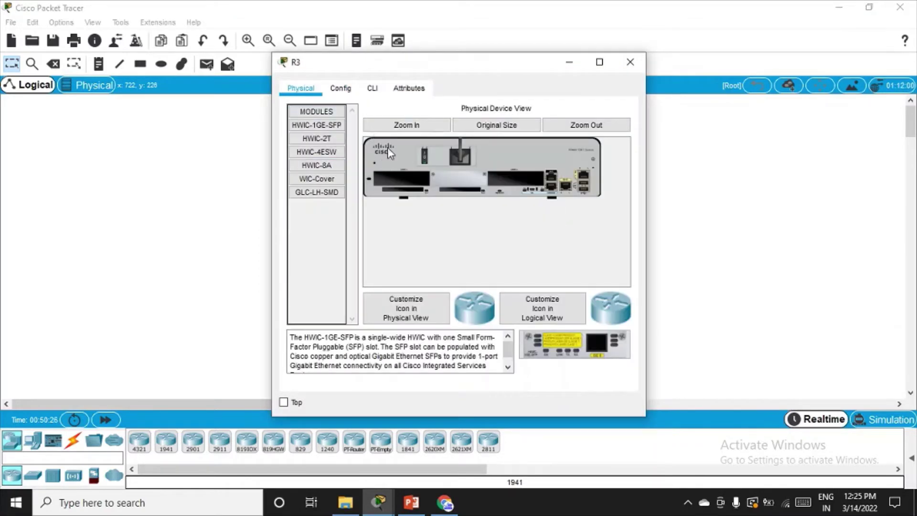
{"action": "left_click_drag", "start_coordinate": [317, 139], "coordinate": [404, 179]}
{"action": "left_click", "coordinate": [629, 63]}
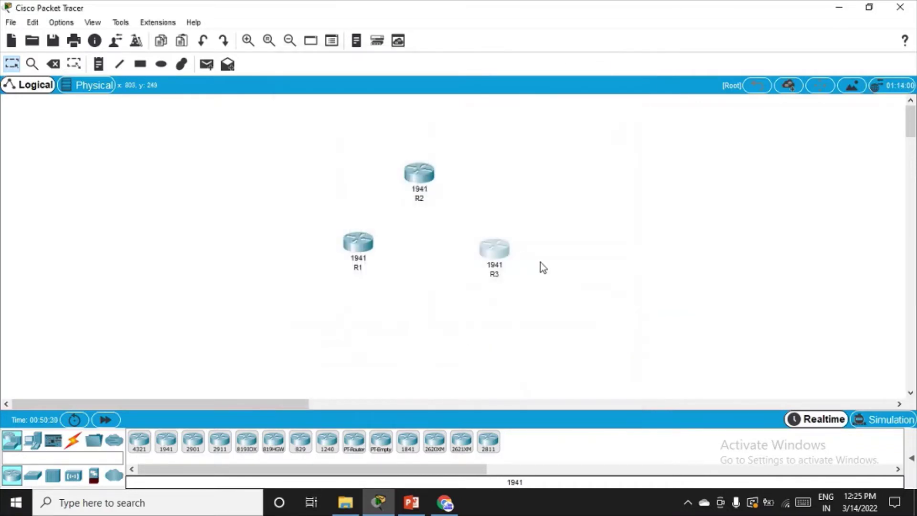
- Place two 2960 switches, Switch0 left of R1 and Switch1 right of R3
{"action": "left_click", "coordinate": [32, 475]}
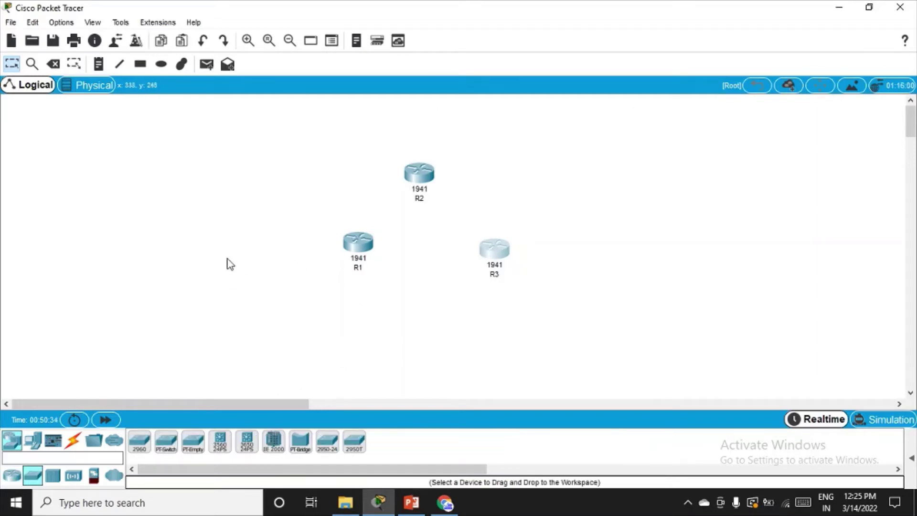
{"action": "left_click", "coordinate": [140, 443]}
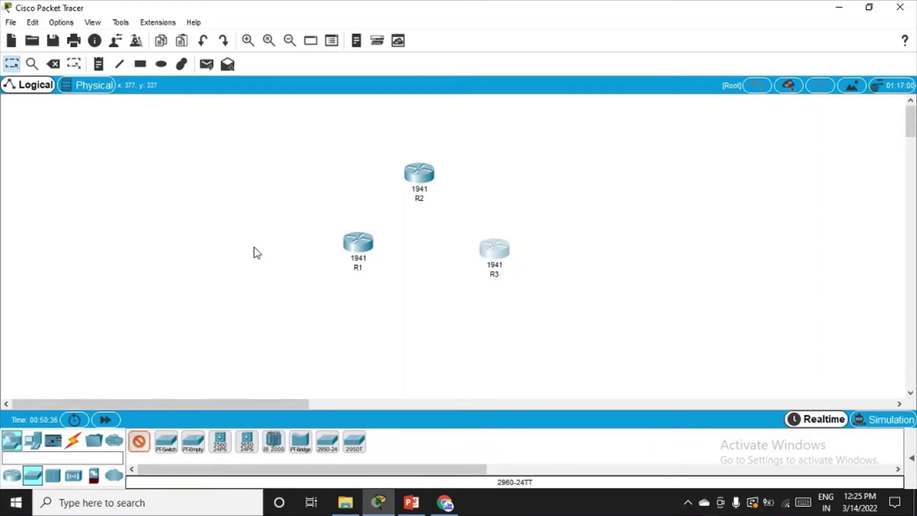
{"action": "left_click", "coordinate": [253, 249]}
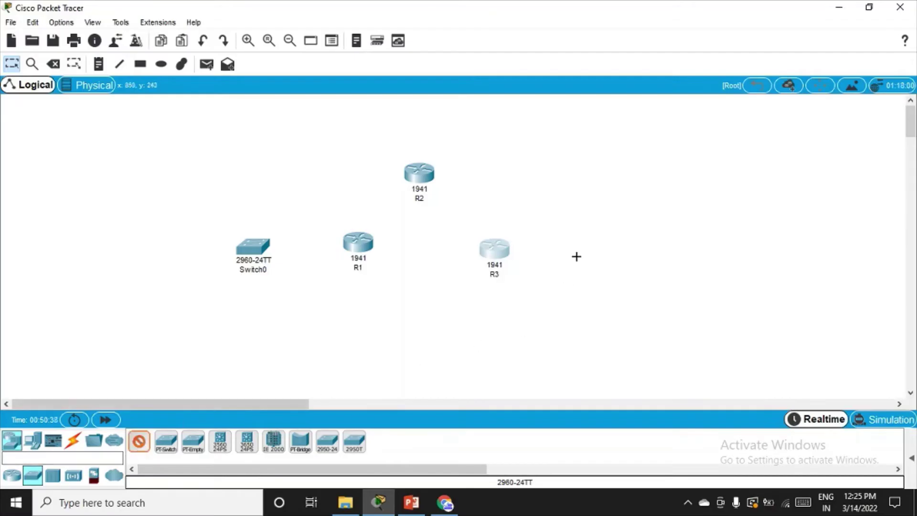
{"action": "left_click", "coordinate": [598, 239]}
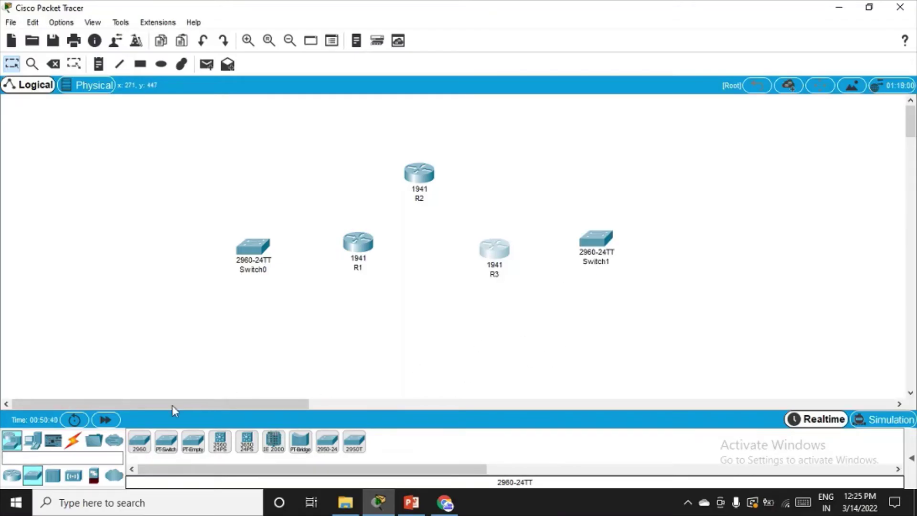
- Place a PC right of Switch1 and a server at the far left
{"action": "left_click", "coordinate": [29, 444]}
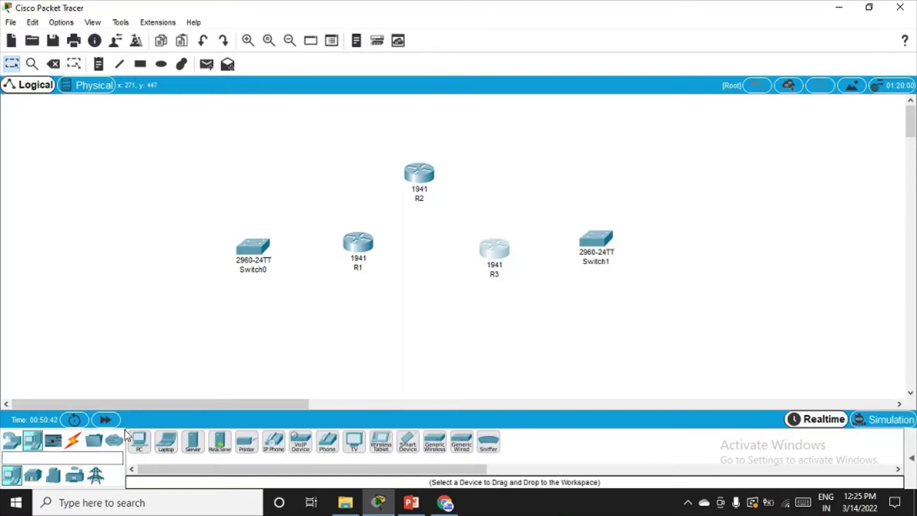
{"action": "left_click", "coordinate": [138, 442]}
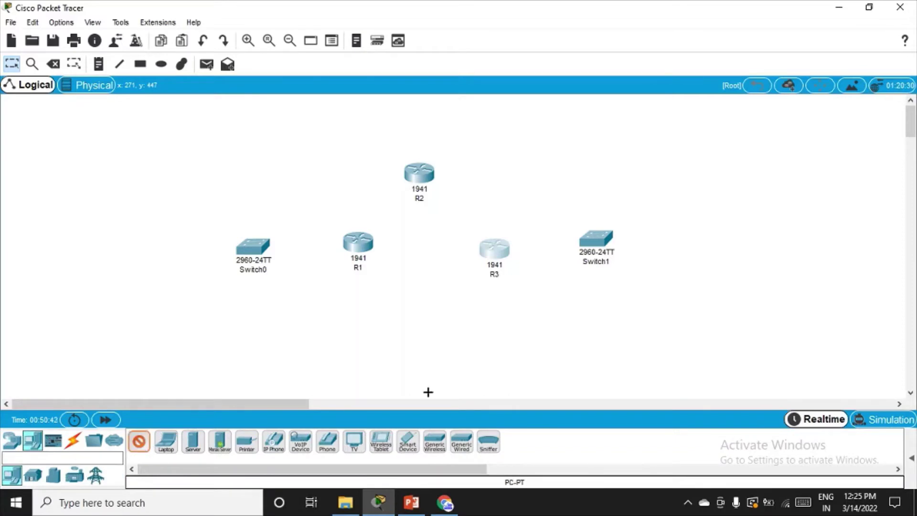
{"action": "left_click", "coordinate": [721, 241]}
{"action": "left_click", "coordinate": [139, 446]}
{"action": "left_click", "coordinate": [193, 444]}
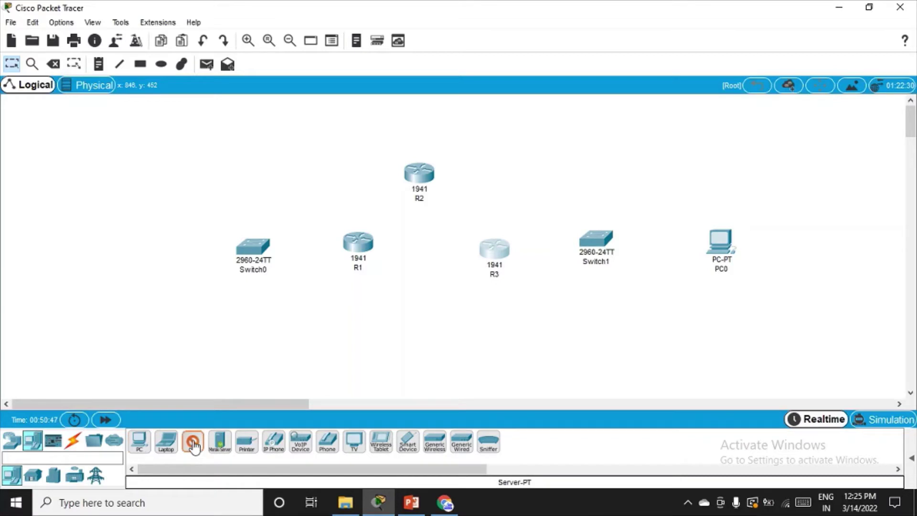
{"action": "left_click", "coordinate": [121, 245]}
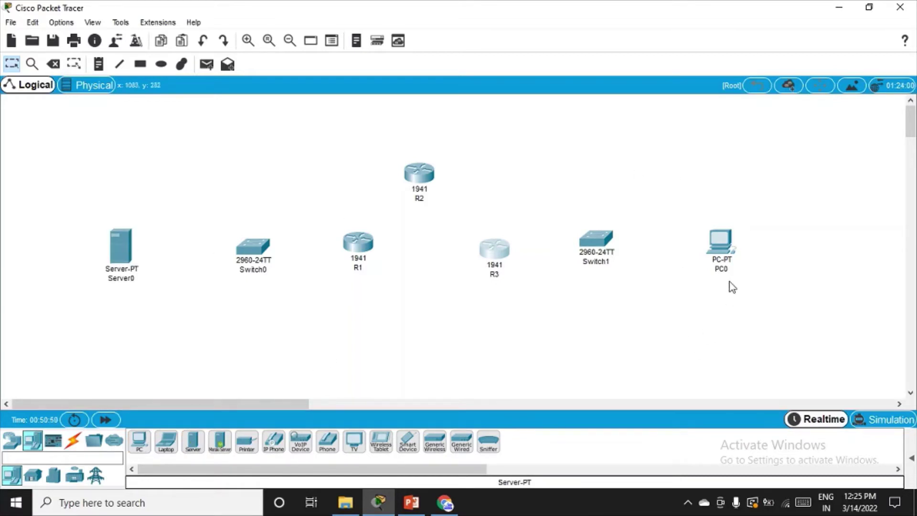
- Rename the PC to PC-C and the server to PC-A
{"action": "left_click", "coordinate": [726, 270]}
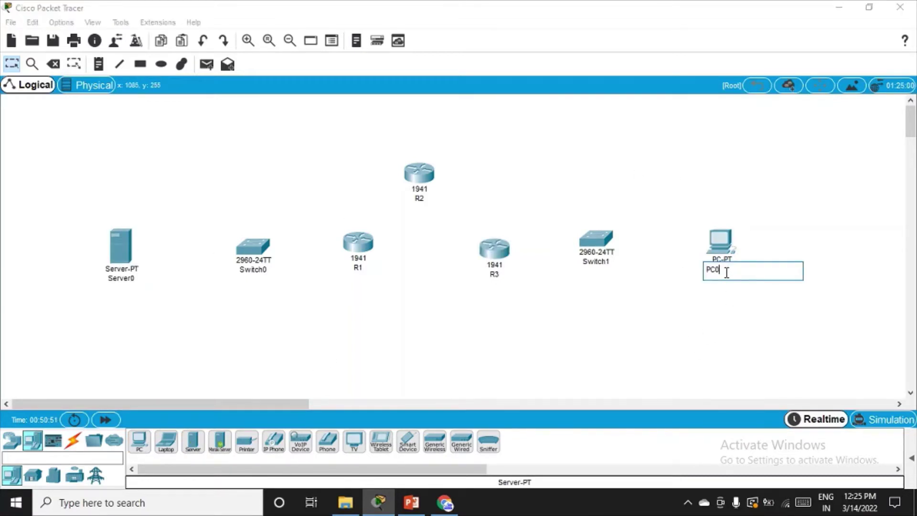
{"action": "left_click_drag", "start_coordinate": [726, 270], "coordinate": [707, 271]}
{"action": "left_click", "coordinate": [131, 278]}
{"action": "left_click_drag", "start_coordinate": [150, 281], "coordinate": [101, 281]}
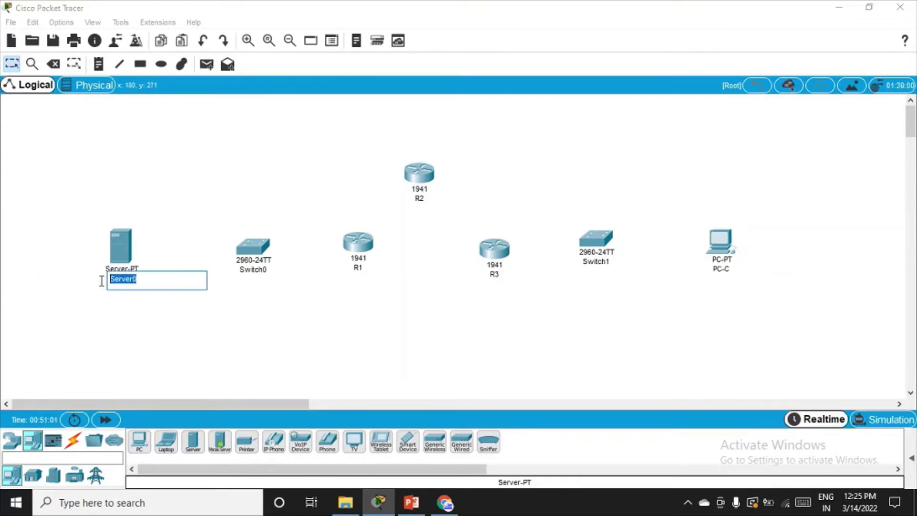
{"action": "type", "text": "PC"}
{"action": "left_click", "coordinate": [172, 315]}
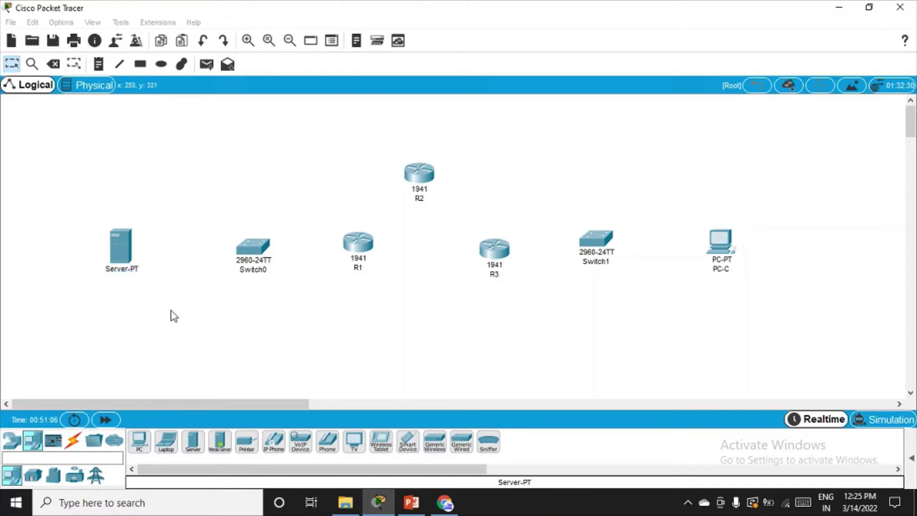
- Cable PC-A to Switch0 and Switch0 to R1 with automatic connections
{"action": "left_click", "coordinate": [72, 448]}
{"action": "left_click", "coordinate": [139, 444]}
{"action": "left_click", "coordinate": [124, 256]}
{"action": "left_click", "coordinate": [253, 247]}
{"action": "left_click", "coordinate": [253, 247]}
{"action": "left_click", "coordinate": [358, 243]}
- Cable R3 to Switch1 and Switch1 to PC-C with automatic connections
{"action": "left_click", "coordinate": [139, 443]}
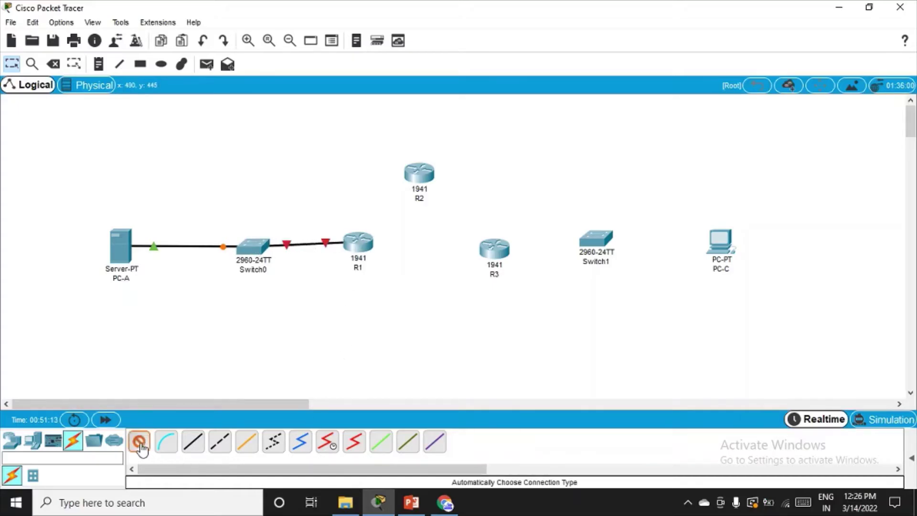
{"action": "left_click", "coordinate": [502, 250]}
{"action": "left_click", "coordinate": [592, 240]}
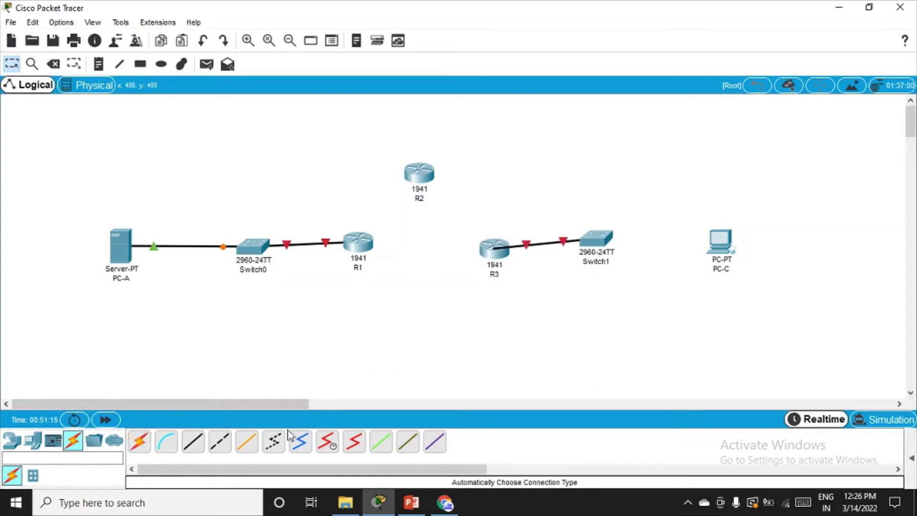
{"action": "left_click", "coordinate": [139, 442]}
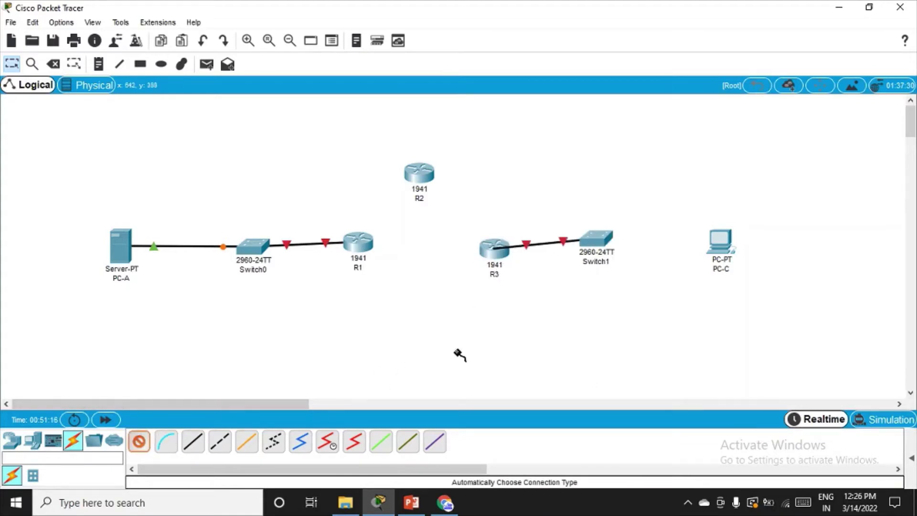
{"action": "left_click", "coordinate": [607, 239]}
{"action": "left_click", "coordinate": [528, 268]}
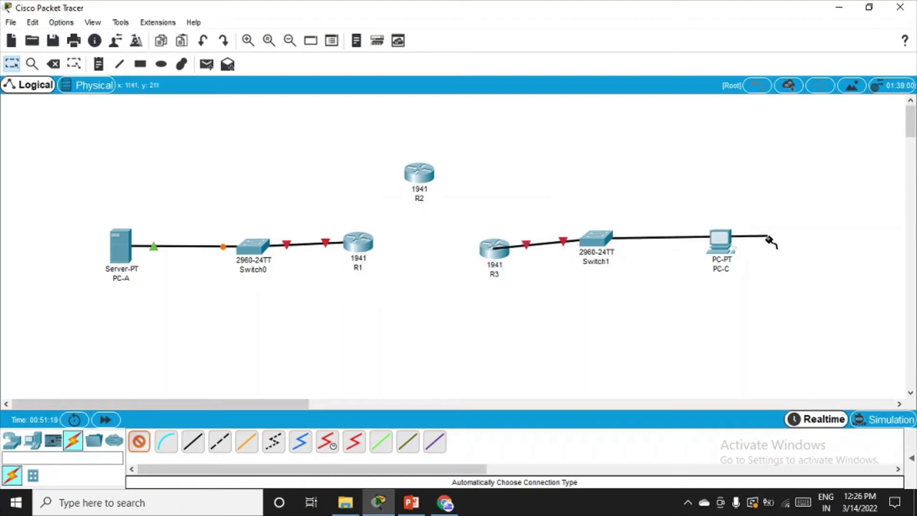
{"action": "left_click", "coordinate": [721, 242]}
- Link R1 Serial0/1/1 to R2 Serial0/1/0 with a serial DTE cable
{"action": "left_click", "coordinate": [354, 441]}
{"action": "left_click", "coordinate": [363, 240]}
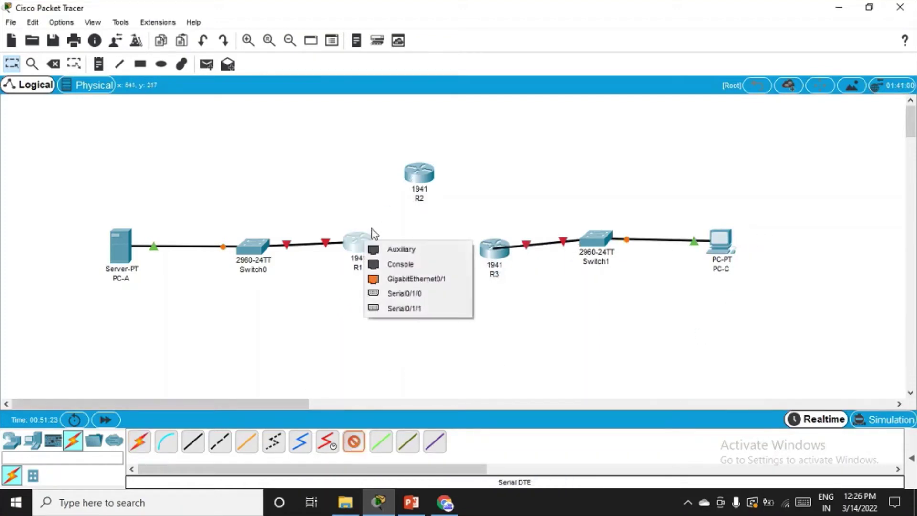
{"action": "left_click", "coordinate": [404, 308]}
{"action": "left_click", "coordinate": [421, 170]}
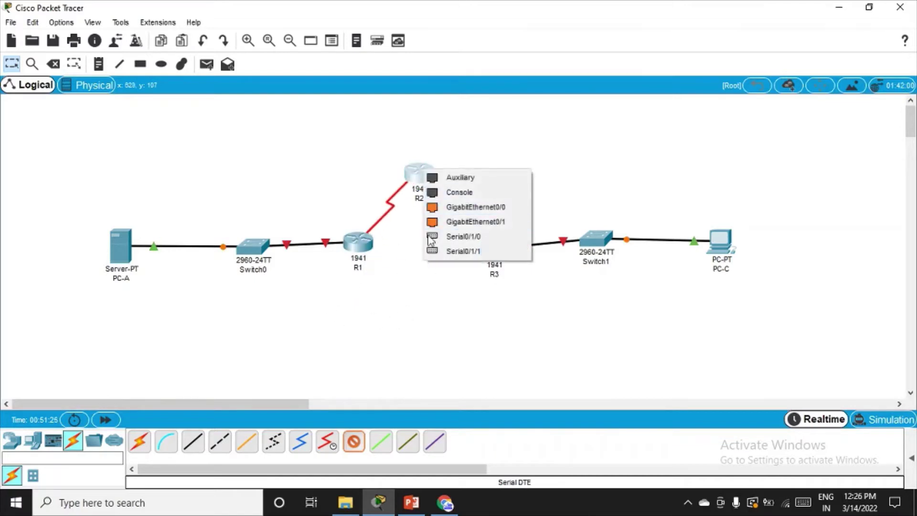
{"action": "left_click", "coordinate": [451, 237]}
- Link R2 Serial0/1/1 to R3 Serial0/1/1 with a serial DTE cable
{"action": "left_click", "coordinate": [354, 441]}
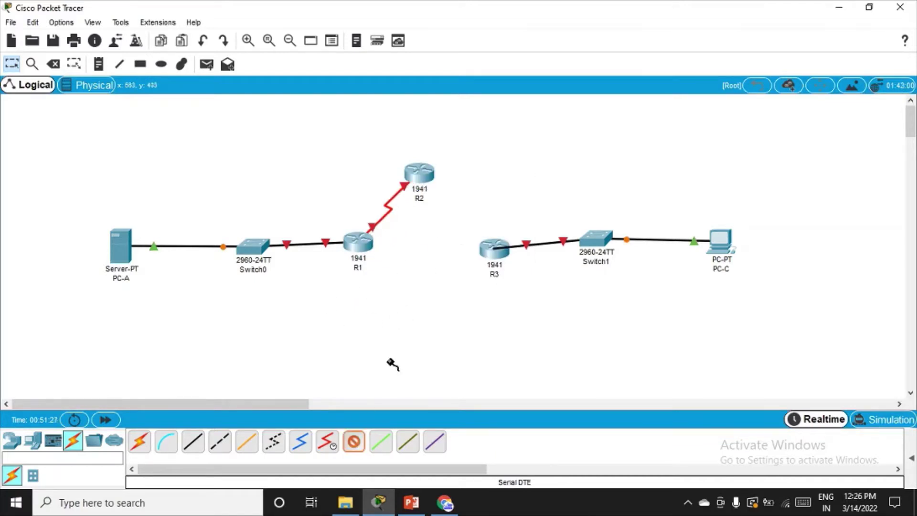
{"action": "left_click", "coordinate": [421, 172]}
{"action": "left_click", "coordinate": [457, 239]}
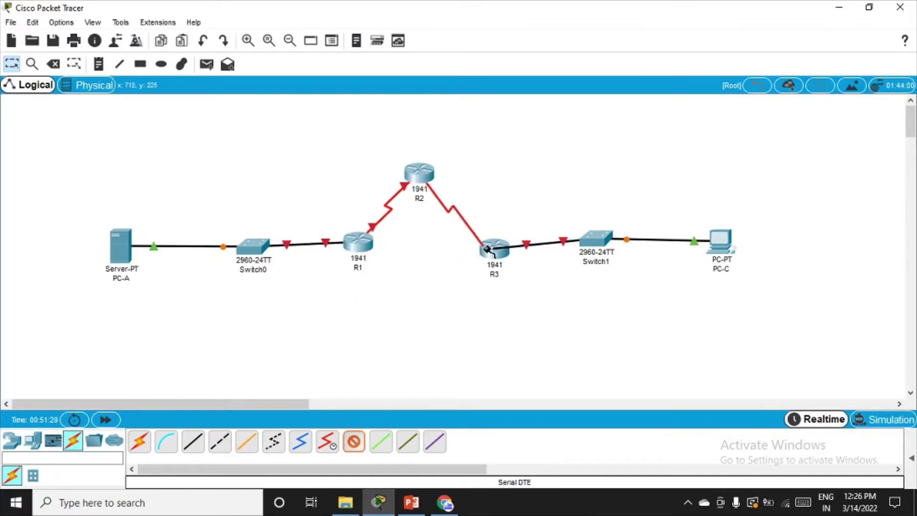
{"action": "left_click", "coordinate": [488, 245]}
{"action": "left_click", "coordinate": [555, 317]}
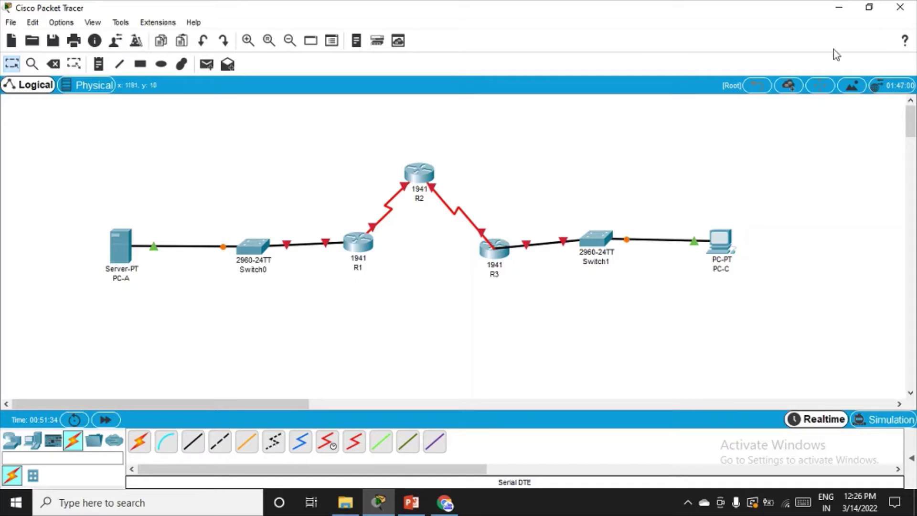
- Nudge PC-C slightly left and move Switch1 down a little
{"action": "left_click_drag", "start_coordinate": [713, 257], "coordinate": [710, 251]}
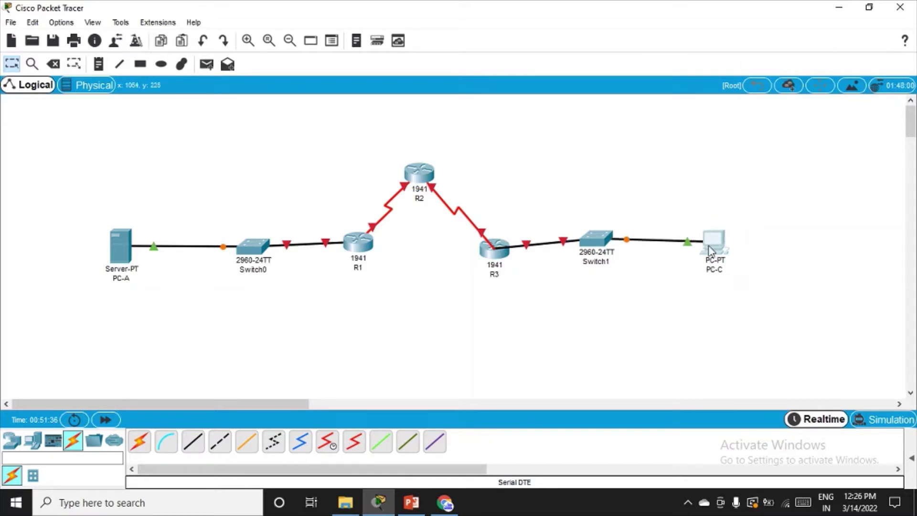
{"action": "left_click_drag", "start_coordinate": [606, 239], "coordinate": [608, 251]}
{"action": "left_click_drag", "start_coordinate": [719, 246], "coordinate": [715, 249]}
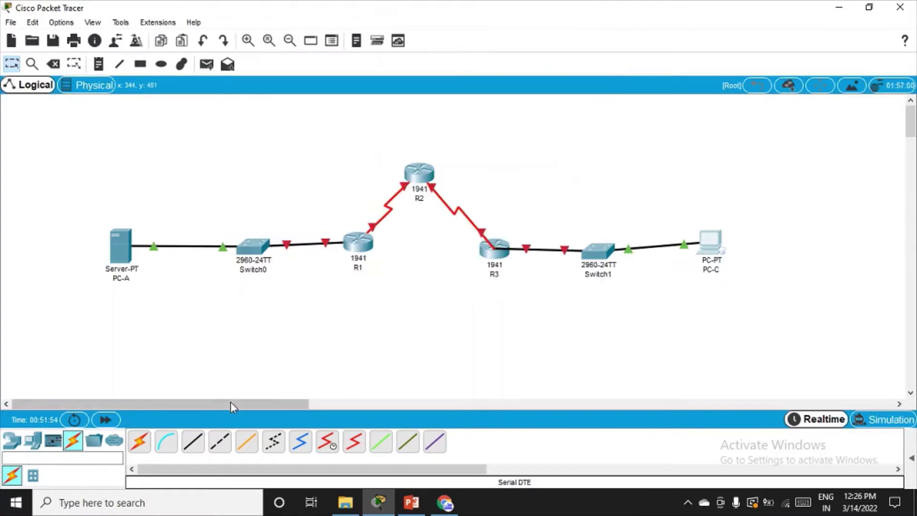
{"action": "left_click", "coordinate": [98, 64]}
- Add notes 192.168.1.0 above the left network and 192.168.3.0 above the right network
{"action": "left_click", "coordinate": [203, 178]}
{"action": "type", "text": "192.168.1.0"}
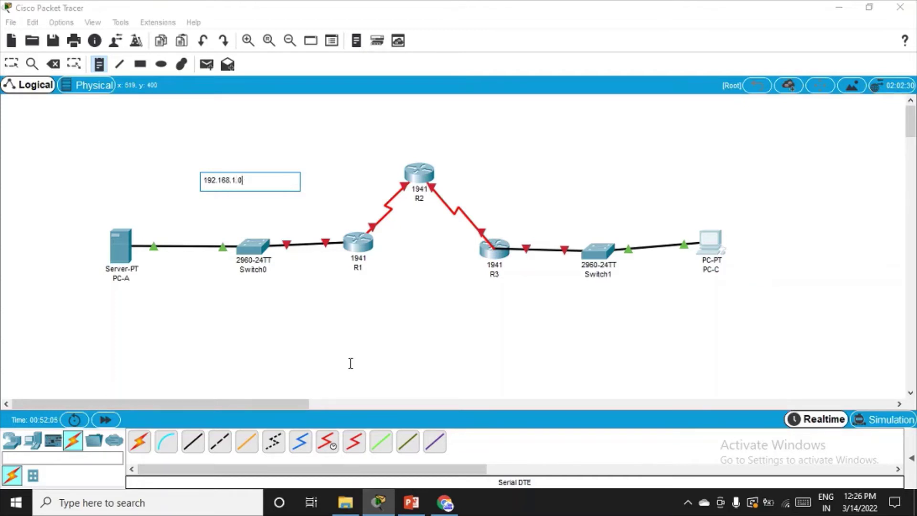
{"action": "key", "text": "Escape"}
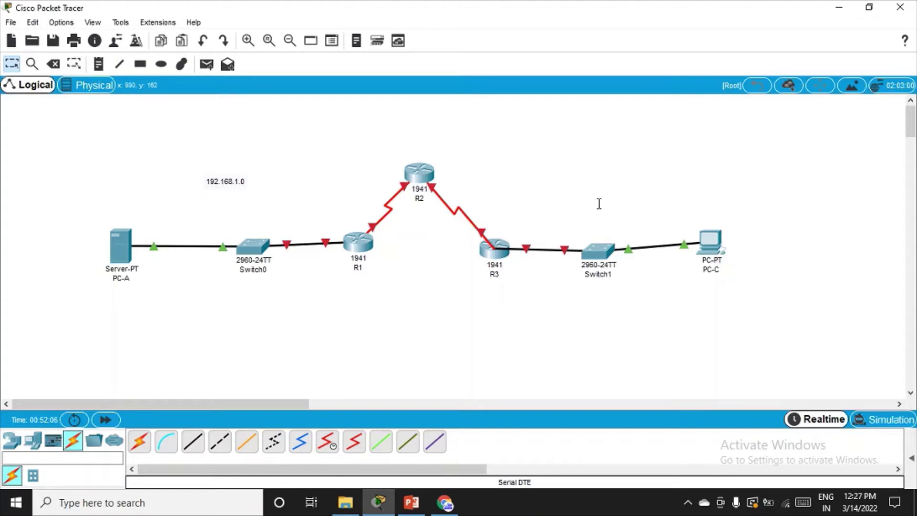
{"action": "left_click", "coordinate": [99, 64]}
{"action": "left_click", "coordinate": [617, 186]}
{"action": "type", "text": "192.168.3.0"}
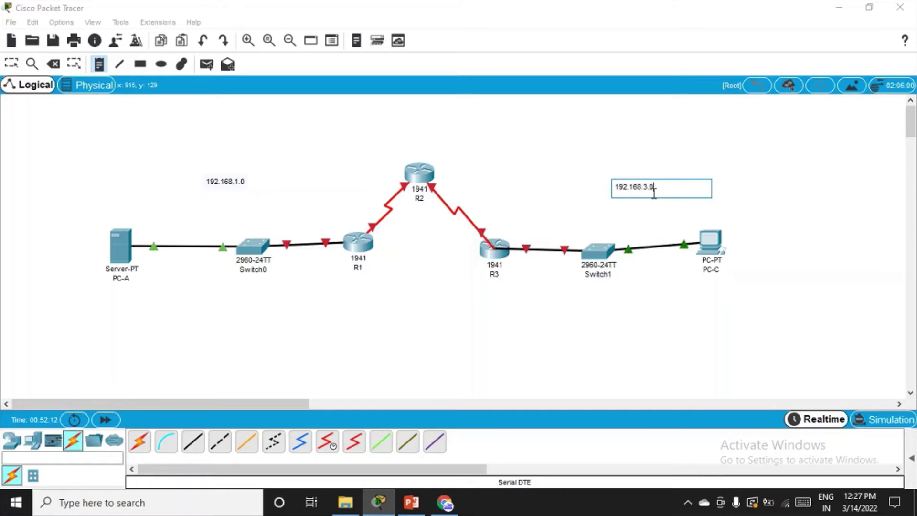
{"action": "left_click", "coordinate": [777, 206]}
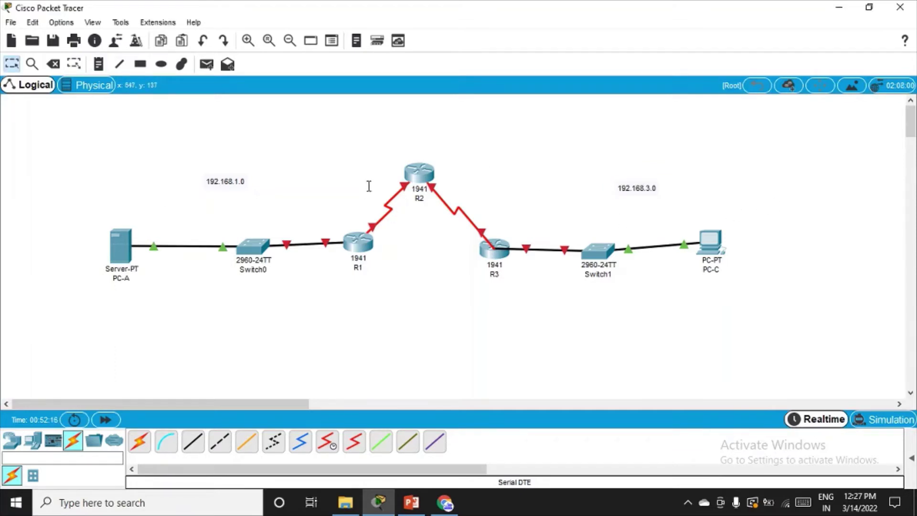
- Add notes 10.1.1.0 beside the R1–R2 link and 10.2.2.0 beside the R2–R3 link
{"action": "key", "text": "n"}
{"action": "left_click", "coordinate": [341, 183]}
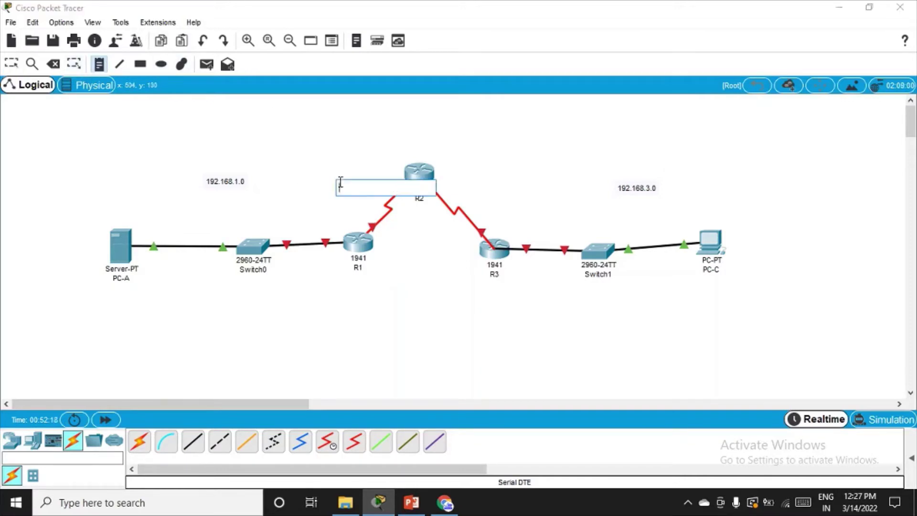
{"action": "type", "text": "10.1.1.0"}
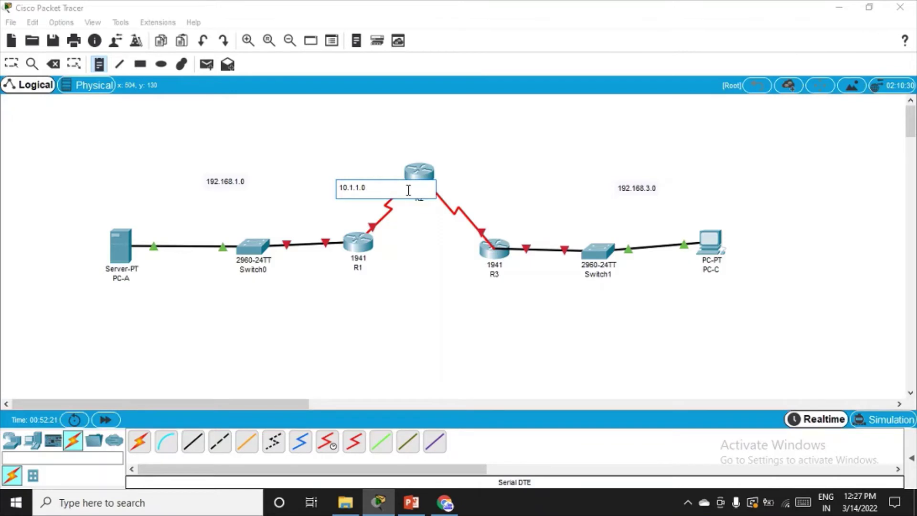
{"action": "key", "text": "Escape"}
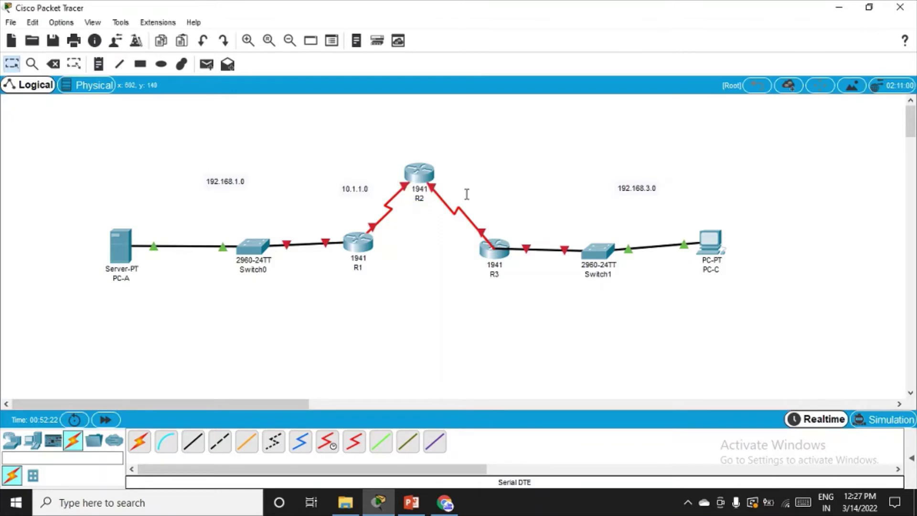
{"action": "left_click", "coordinate": [103, 67]}
{"action": "left_click", "coordinate": [479, 198]}
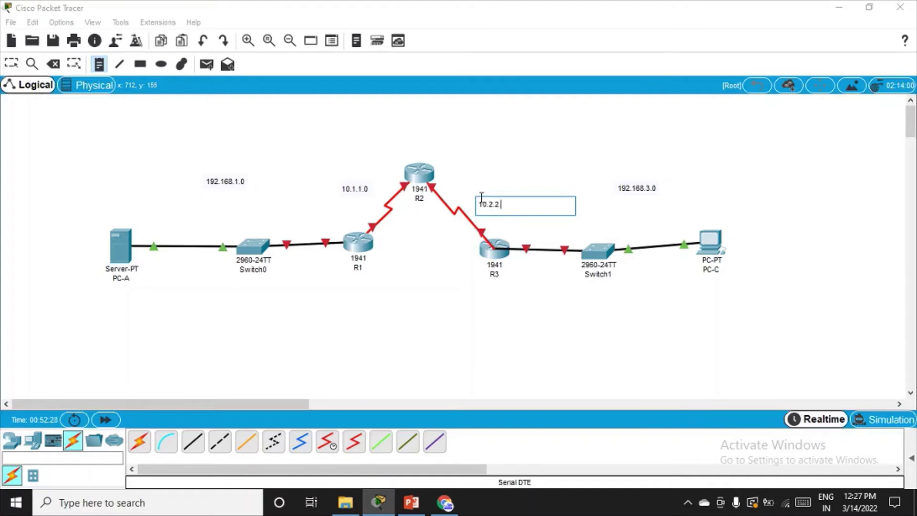
{"action": "type", "text": "10.2.2.0"}
{"action": "left_click", "coordinate": [816, 198]}
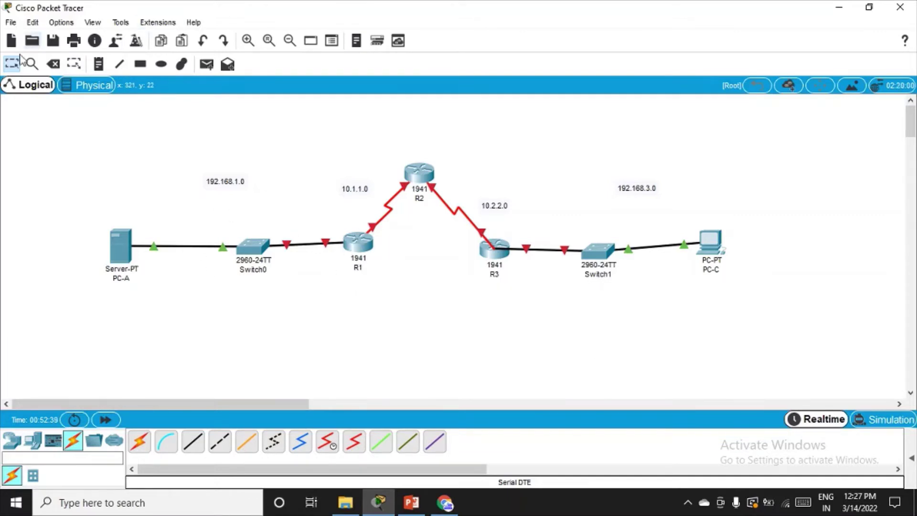
{"action": "left_click", "coordinate": [354, 246]}
- Give R1 GigabitEthernet0/0 IP 192.168.1.1, mask 255.255.255.0, and switch the port on
{"action": "left_click", "coordinate": [357, 89]}
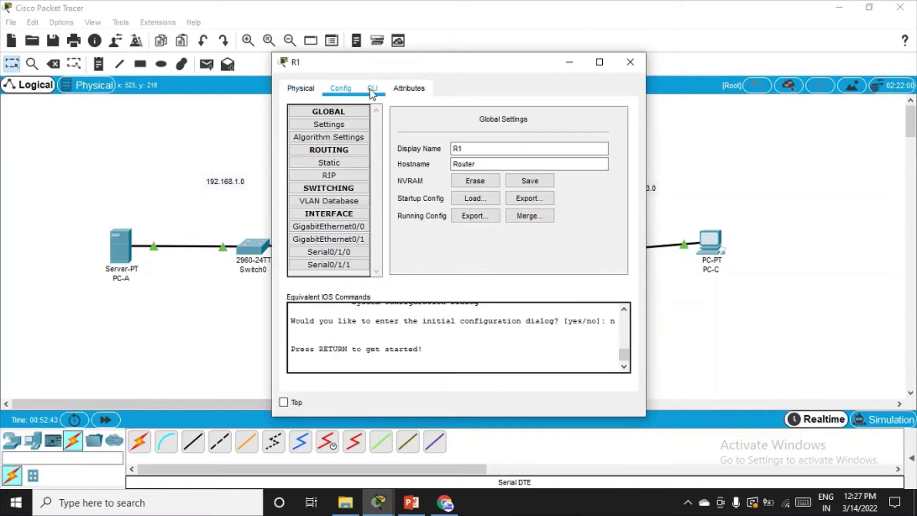
{"action": "left_click", "coordinate": [370, 89]}
{"action": "left_click", "coordinate": [338, 89]}
{"action": "left_click", "coordinate": [336, 228]}
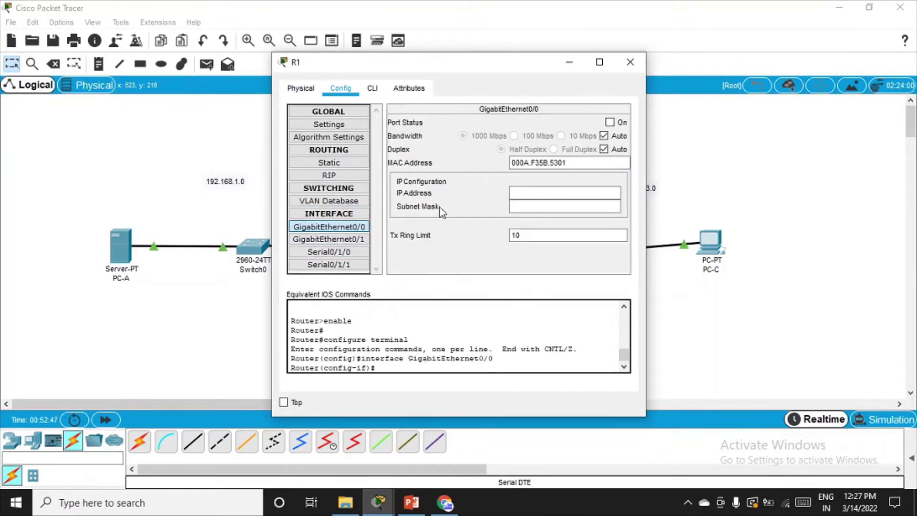
{"action": "left_click", "coordinate": [528, 191]}
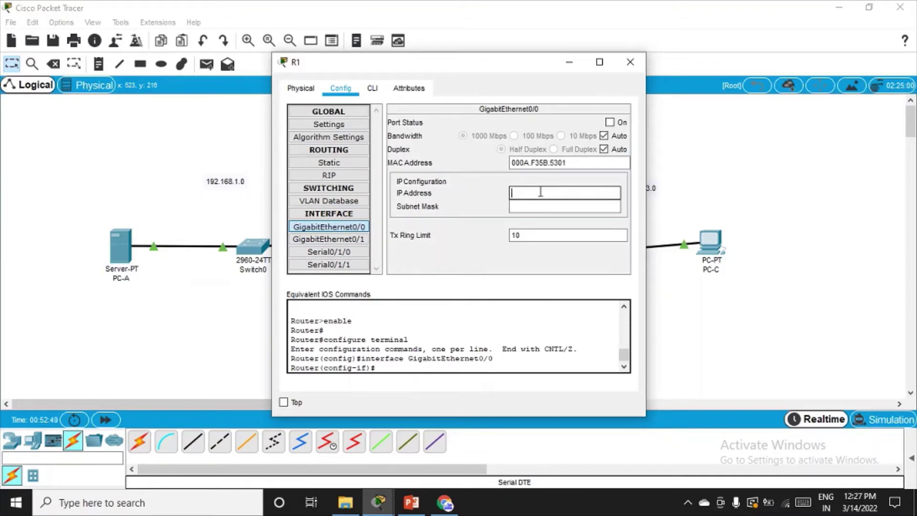
{"action": "type", "text": "192.168.1.1"}
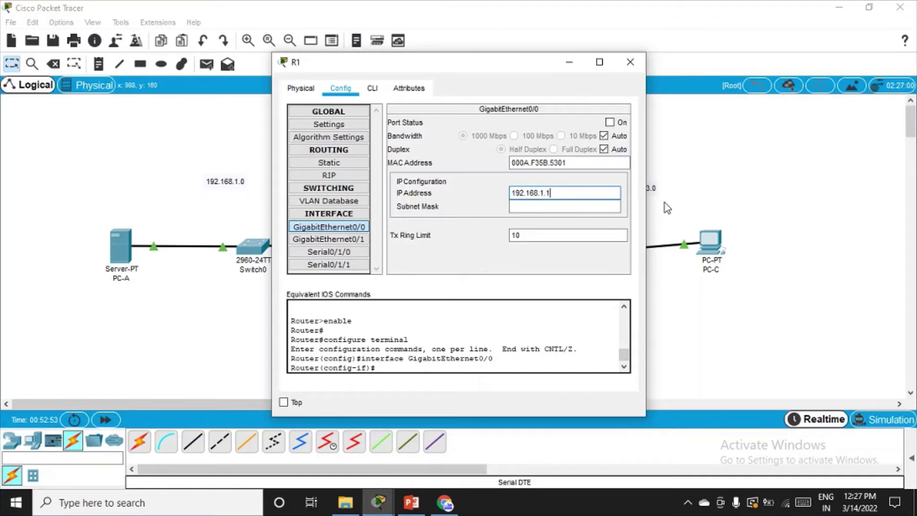
{"action": "left_click", "coordinate": [574, 205]}
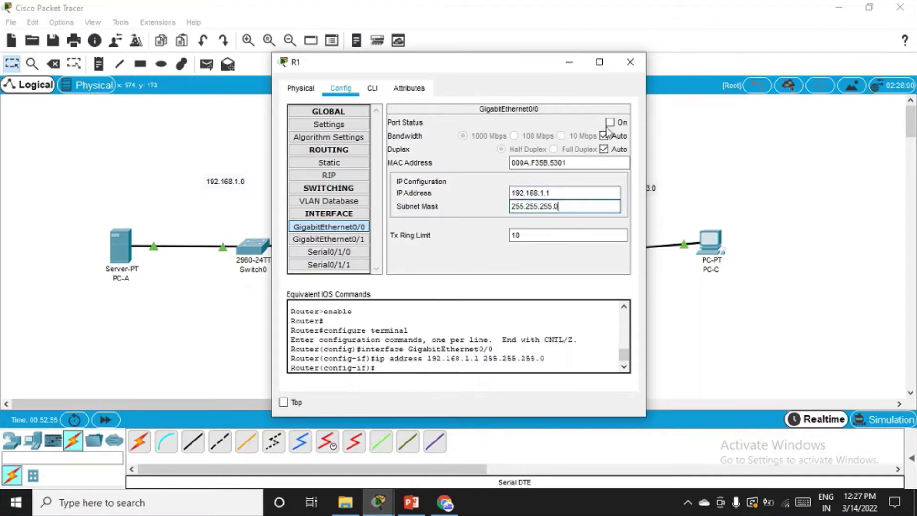
{"action": "left_click_drag", "start_coordinate": [557, 193], "coordinate": [501, 195]}
{"action": "key", "text": "ctrl+c"}
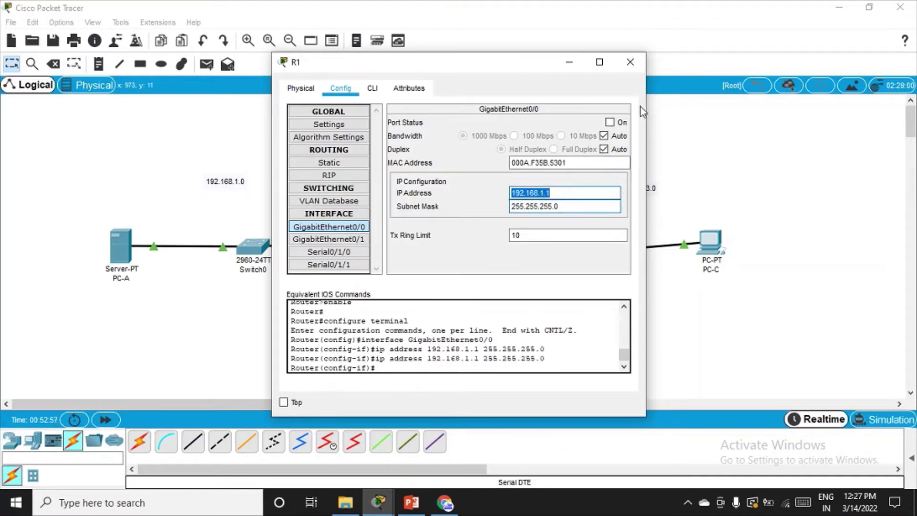
{"action": "left_click", "coordinate": [611, 122]}
{"action": "left_click", "coordinate": [631, 63]}
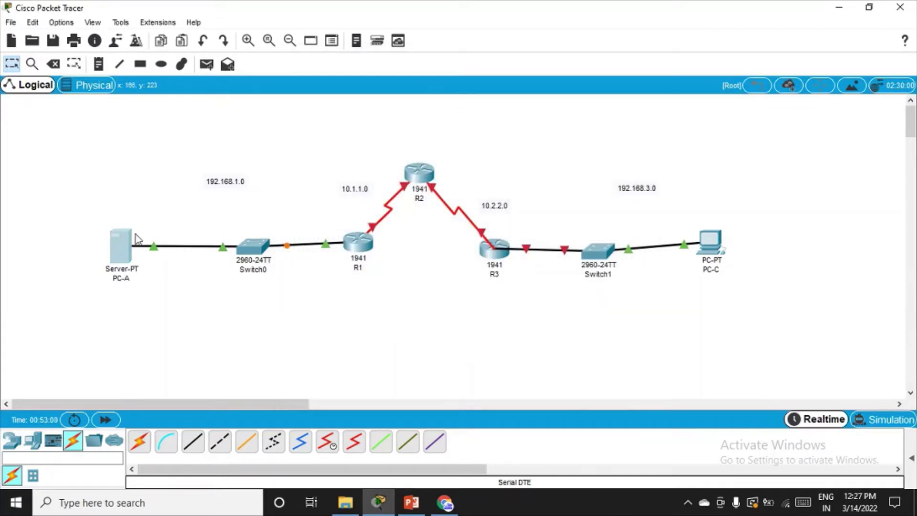
{"action": "left_click", "coordinate": [123, 246]}
- Set PC-A's IP 192.168.1.2, mask 255.255.255.0 and default gateway 192.168.1.1
{"action": "left_click", "coordinate": [327, 89]}
{"action": "left_click", "coordinate": [256, 150]}
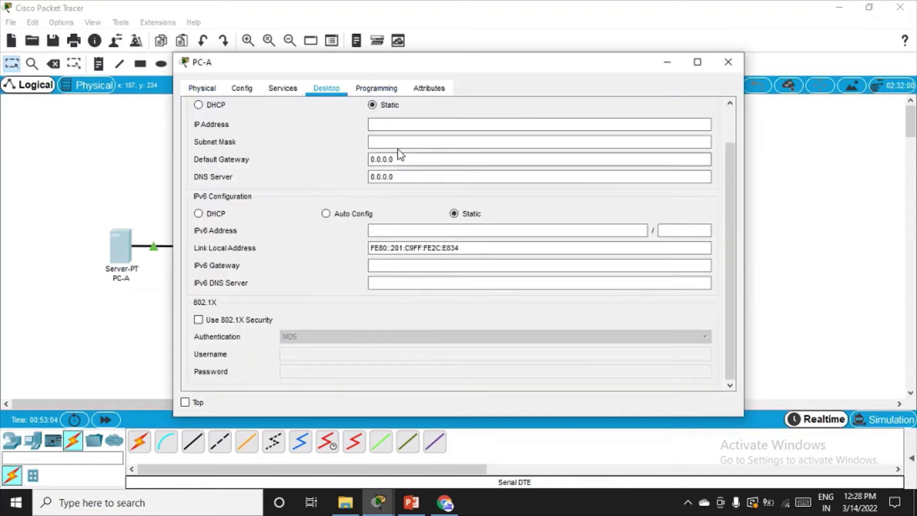
{"action": "left_click_drag", "start_coordinate": [405, 159], "coordinate": [359, 156]}
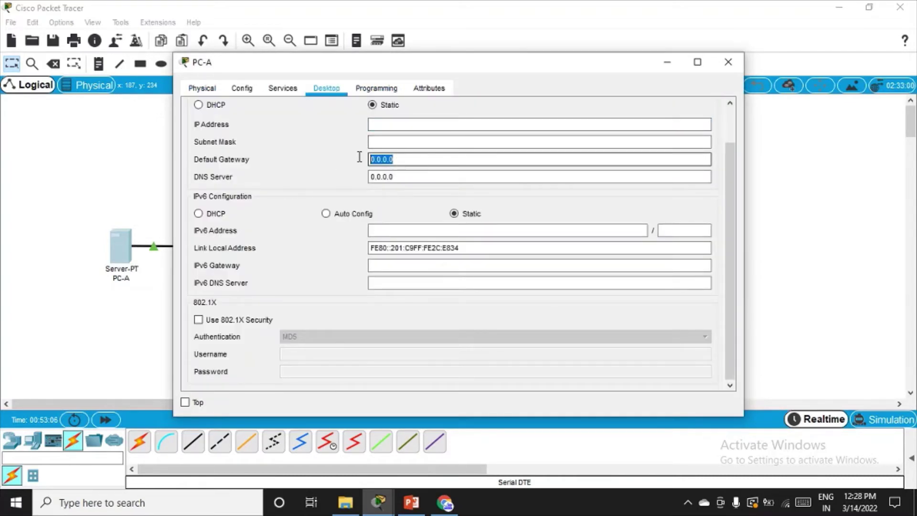
{"action": "type", "text": "192.168.1.1"}
{"action": "left_click", "coordinate": [399, 124]}
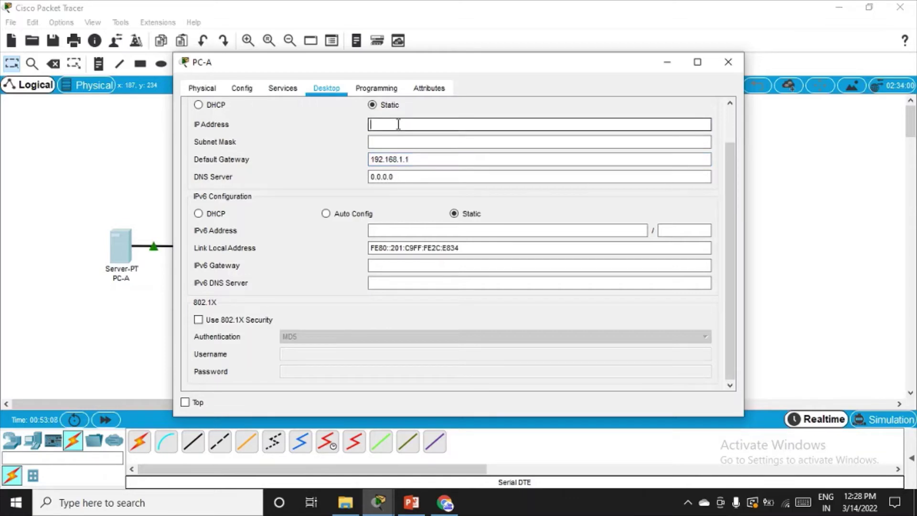
{"action": "type", "text": "192"}
{"action": "key", "text": "ctrl+v"}
{"action": "key", "text": "BackSpace"}
{"action": "left_click", "coordinate": [398, 142]}
{"action": "double_click", "coordinate": [391, 142]}
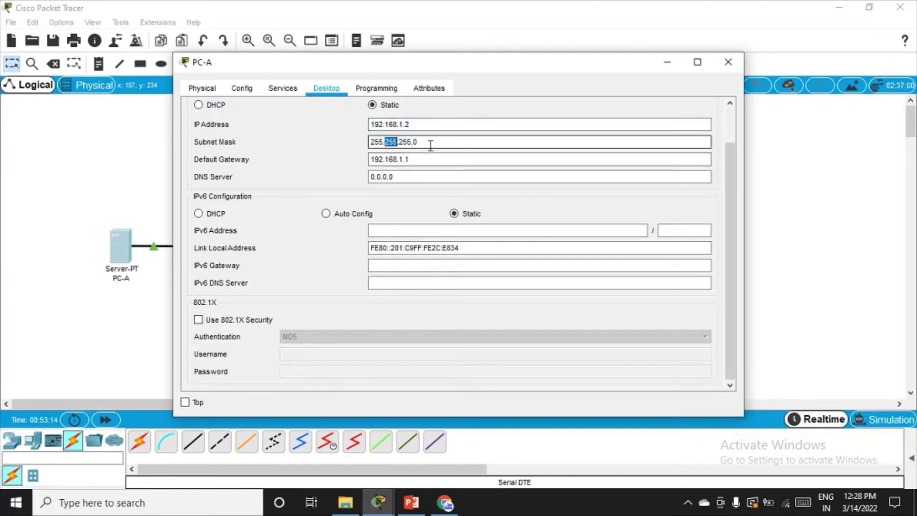
{"action": "left_click", "coordinate": [729, 62]}
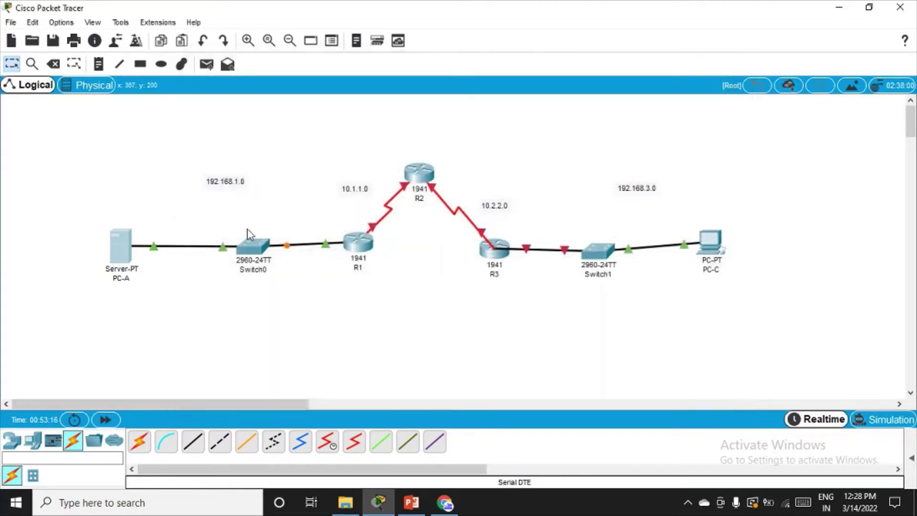
{"action": "left_click", "coordinate": [498, 251]}
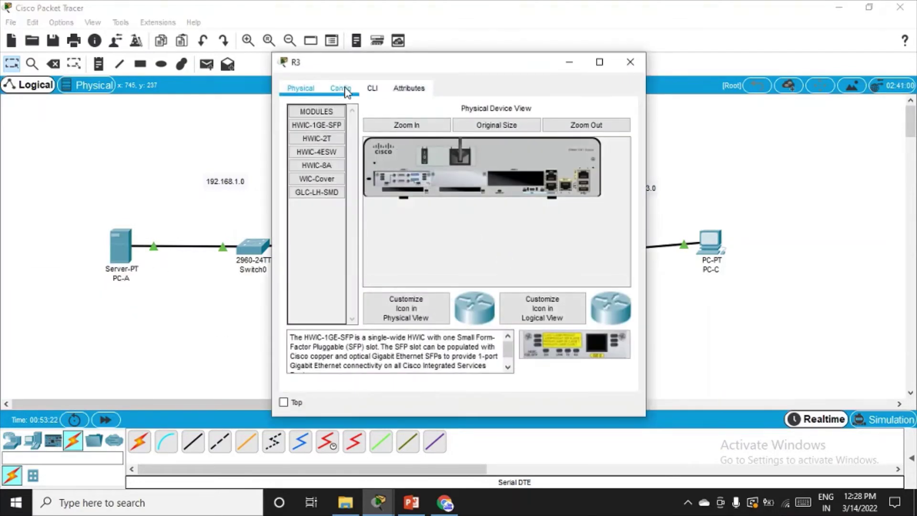
- Set R3's GigabitEthernet0/0 to 192.168.3.1, mask 255.255.255.0, port on, then close R3's window
{"action": "left_click", "coordinate": [347, 91]}
{"action": "left_click", "coordinate": [356, 227]}
{"action": "left_click", "coordinate": [526, 192]}
{"action": "type", "text": "192.168.3."}
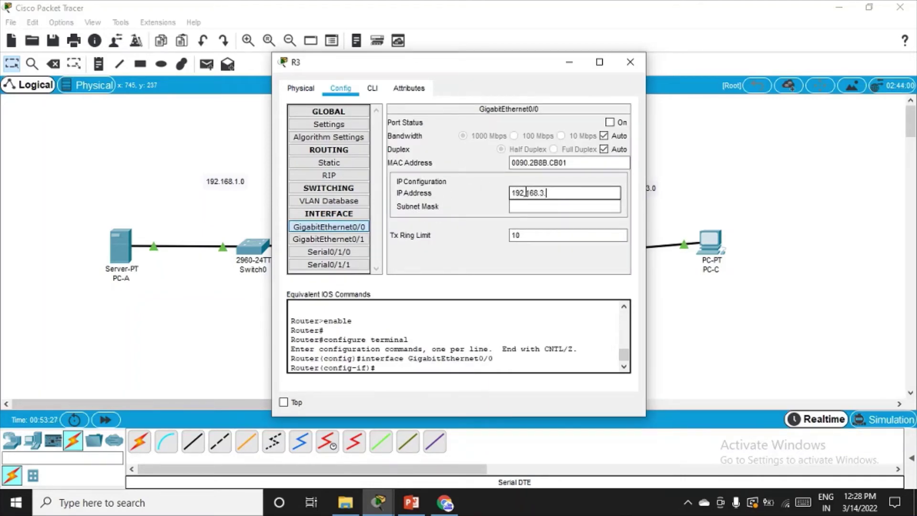
{"action": "type", "text": "1"}
{"action": "double_click", "coordinate": [526, 192]}
{"action": "key", "text": "ctrl+c"}
{"action": "left_click", "coordinate": [519, 206]}
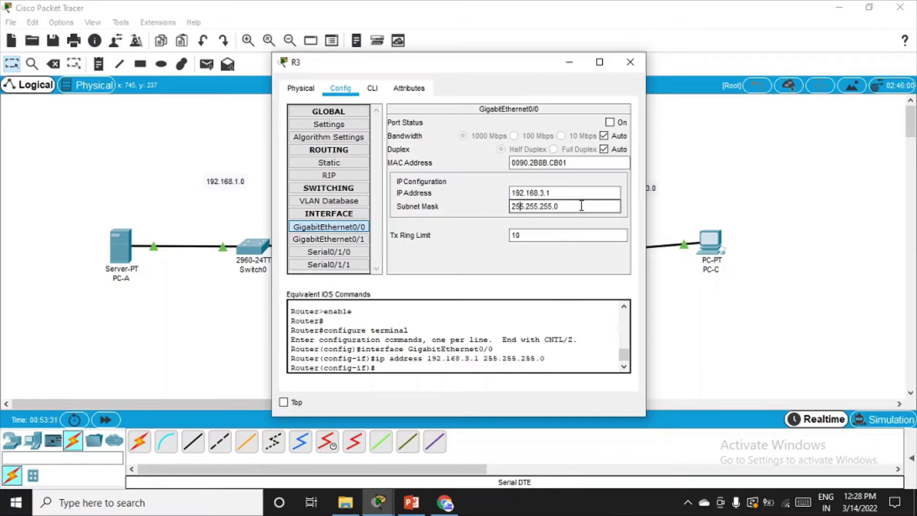
{"action": "left_click", "coordinate": [611, 123]}
{"action": "left_click", "coordinate": [630, 62]}
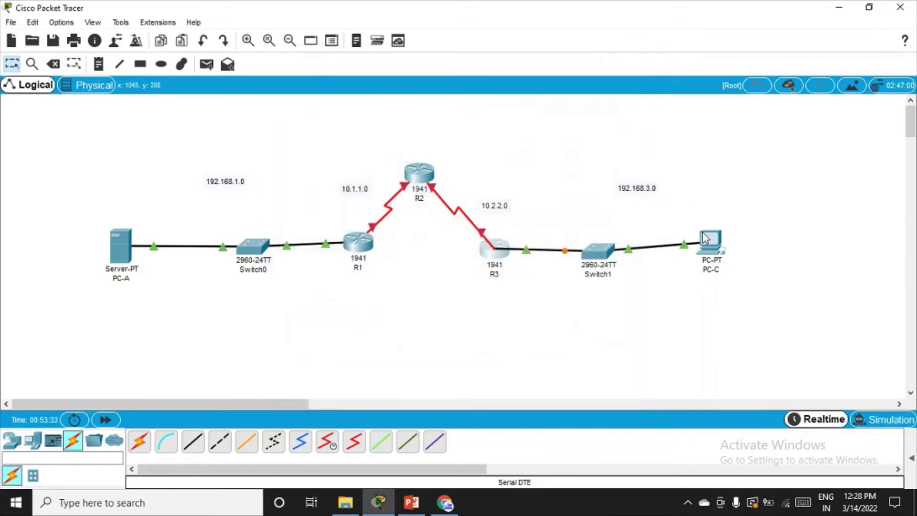
- In PC-C's IP Configuration, enter 192.168.3.1 and reuse it as the default gateway
{"action": "left_click", "coordinate": [706, 237]}
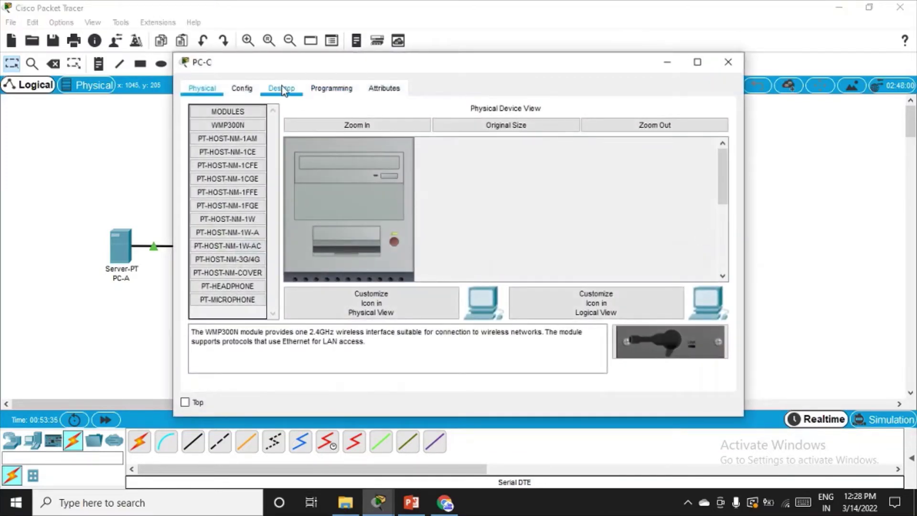
{"action": "left_click", "coordinate": [281, 87]}
{"action": "left_click", "coordinate": [236, 144]}
{"action": "right_click", "coordinate": [371, 126]}
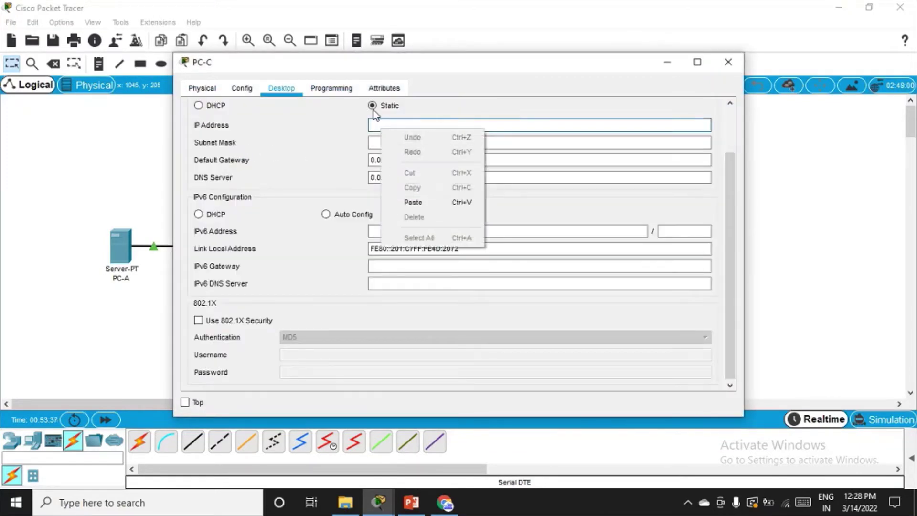
{"action": "left_click", "coordinate": [373, 125]}
{"action": "type", "text": "192.168.3.1"}
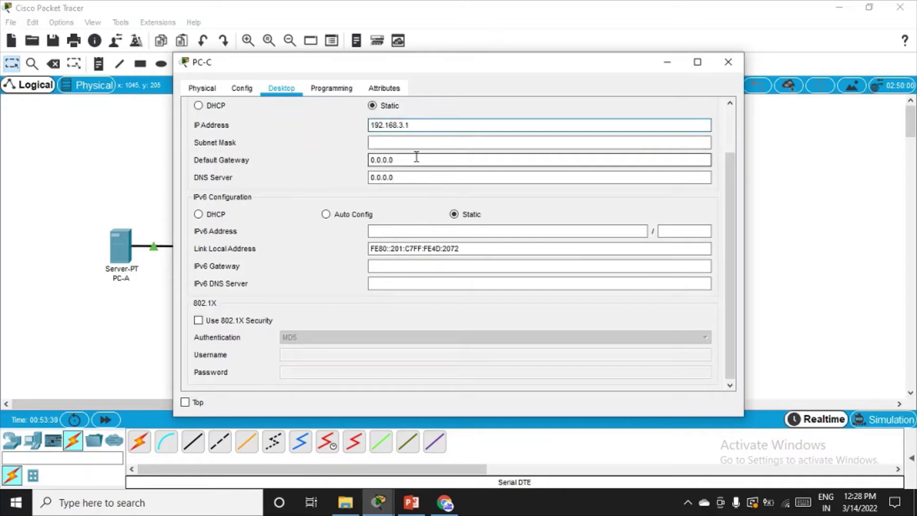
{"action": "left_click_drag", "start_coordinate": [416, 158], "coordinate": [369, 158]}
{"action": "key", "text": "ctrl+v"}
- Correct PC-C's IP address to 192.168.3.2, close its window, and open R1's settings
{"action": "left_click", "coordinate": [429, 125]}
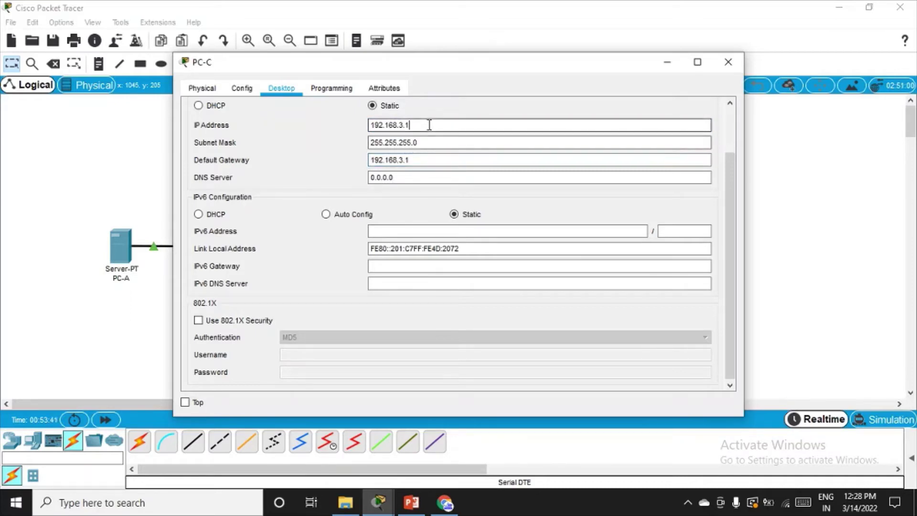
{"action": "type", "text": "2"}
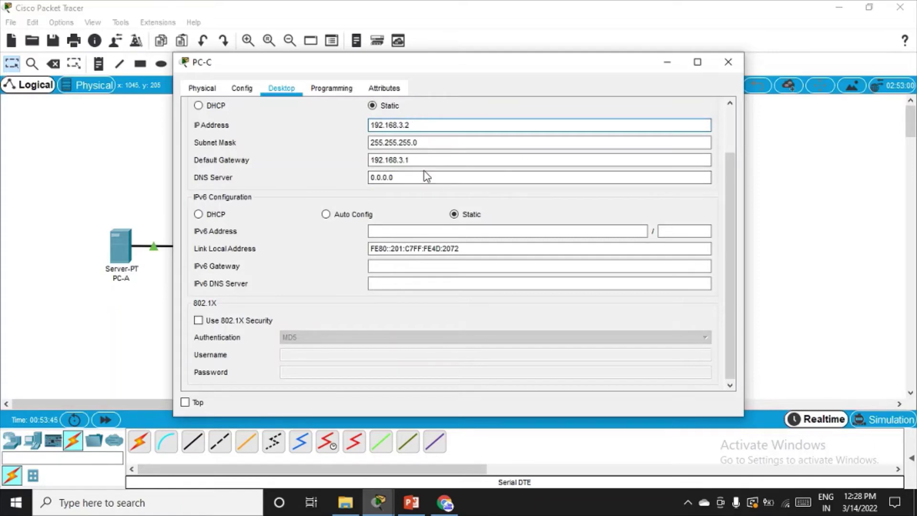
{"action": "left_click", "coordinate": [728, 61]}
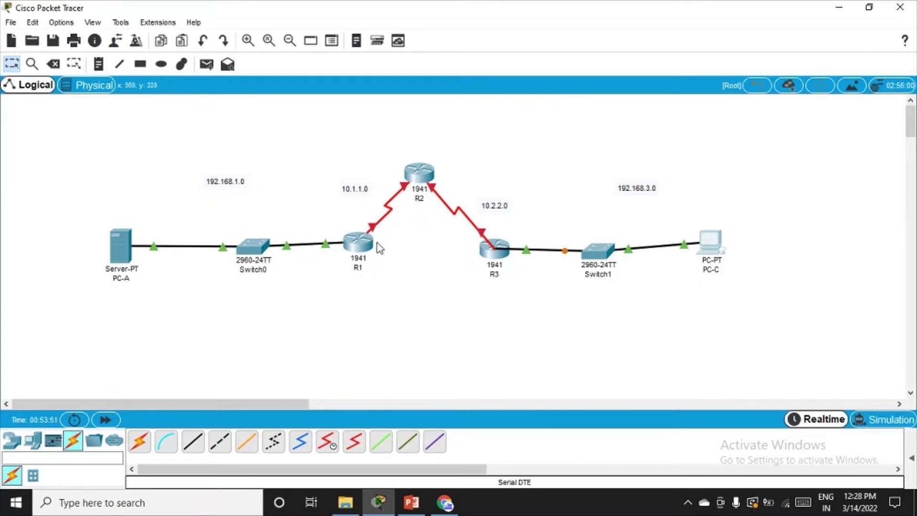
{"action": "mouse_move", "coordinate": [389, 207]}
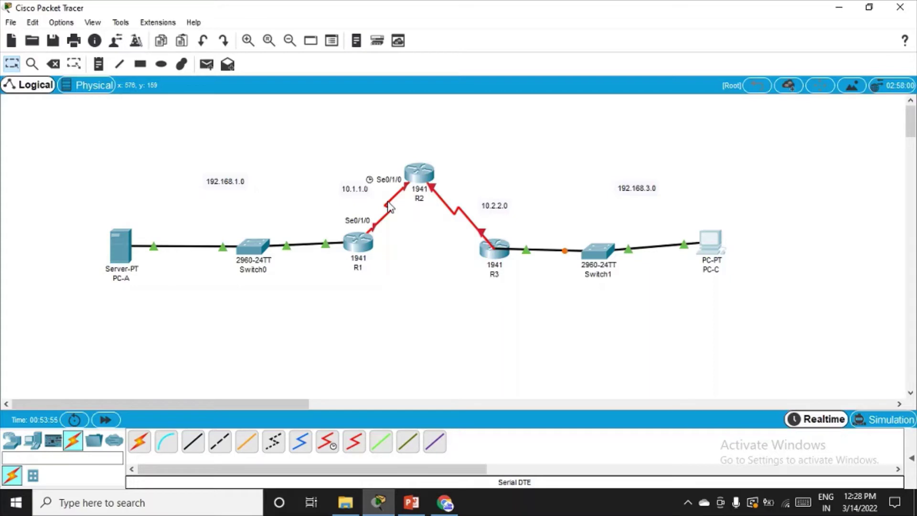
{"action": "left_click", "coordinate": [364, 246]}
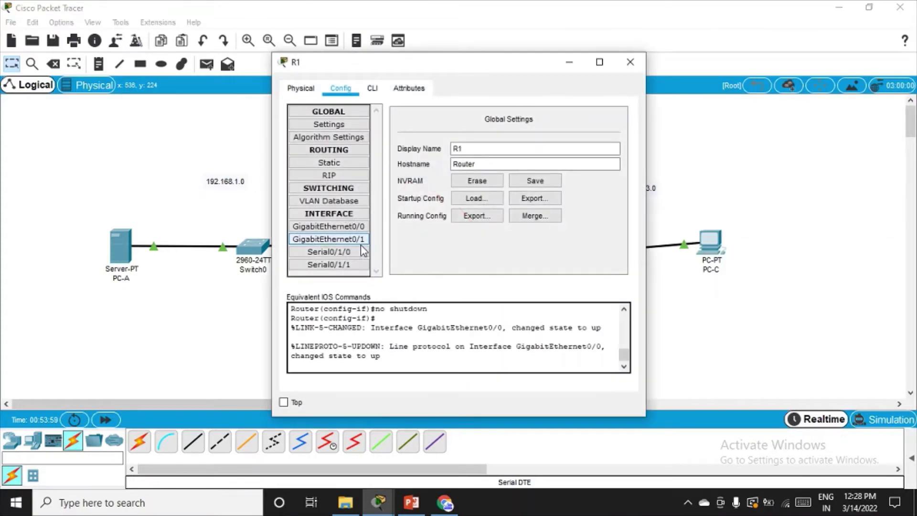
- Set R1's Serial0/1/0 to 10.1.1.1 with mask 255.255.255.0, turn it on, and close the window
{"action": "left_click", "coordinate": [361, 252]}
{"action": "left_click", "coordinate": [522, 180]}
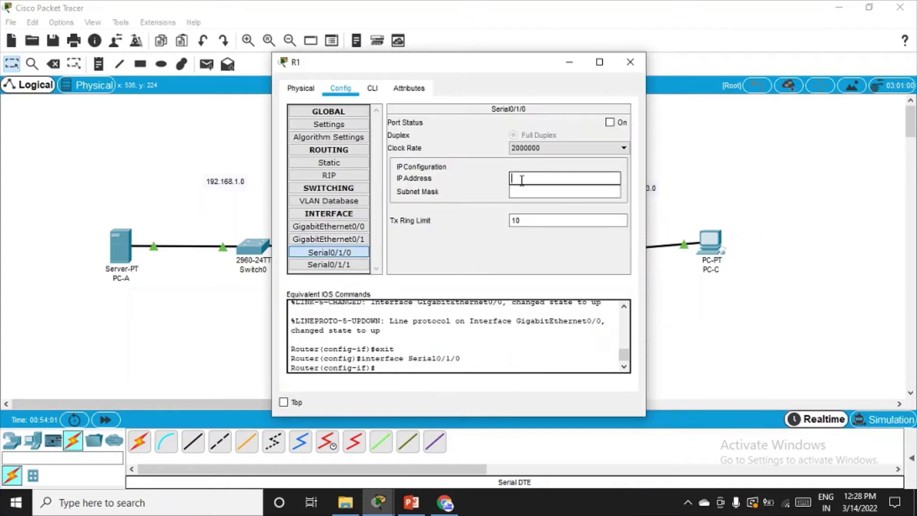
{"action": "type", "text": "10.1.1.1"}
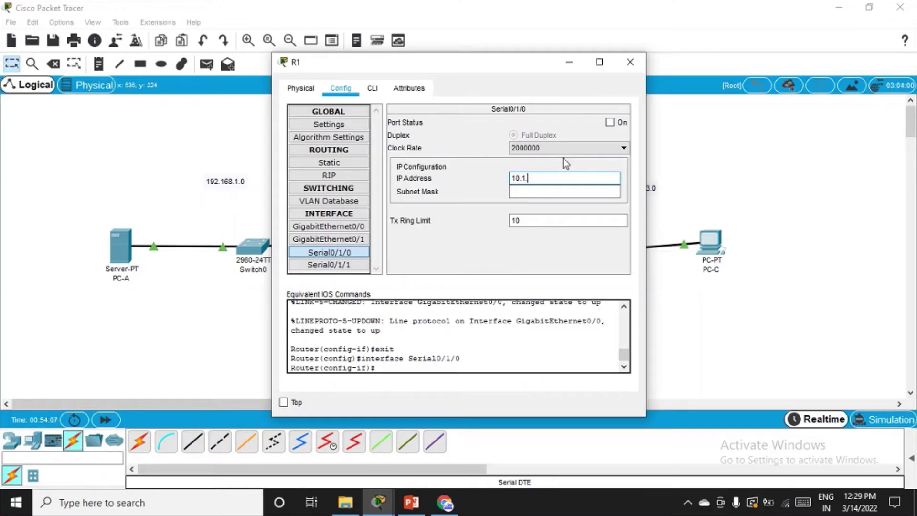
{"action": "left_click", "coordinate": [553, 191]}
{"action": "key", "text": "BackSpace"}
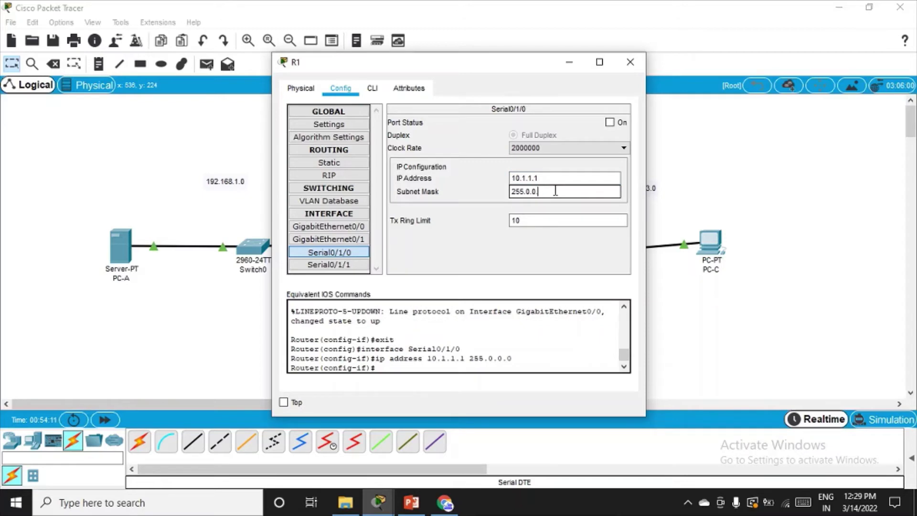
{"action": "type", "text": "255.255.0"}
{"action": "left_click", "coordinate": [549, 260]}
{"action": "left_click", "coordinate": [610, 122]}
{"action": "left_click", "coordinate": [630, 62]}
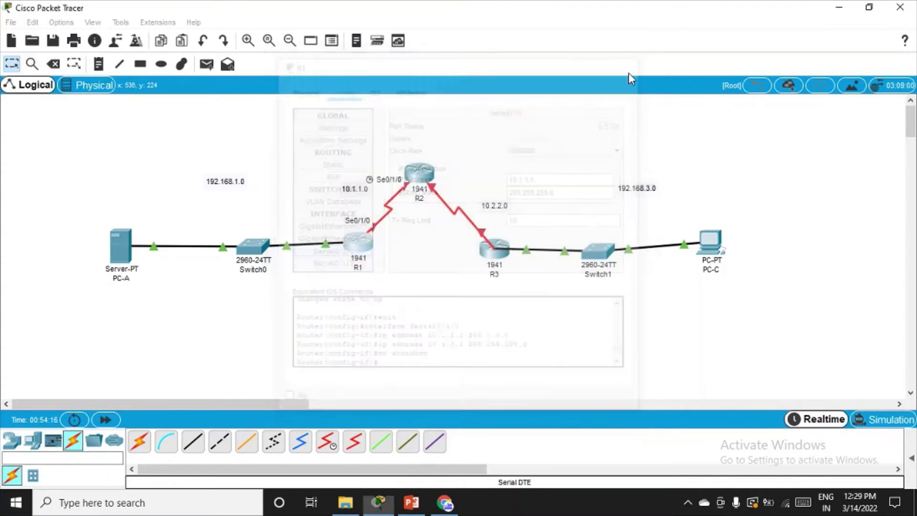
- Set R2's Serial0/1/0 to 10.1.1.2 with mask 255.255.255.0 and turn the port on
{"action": "left_click", "coordinate": [416, 178]}
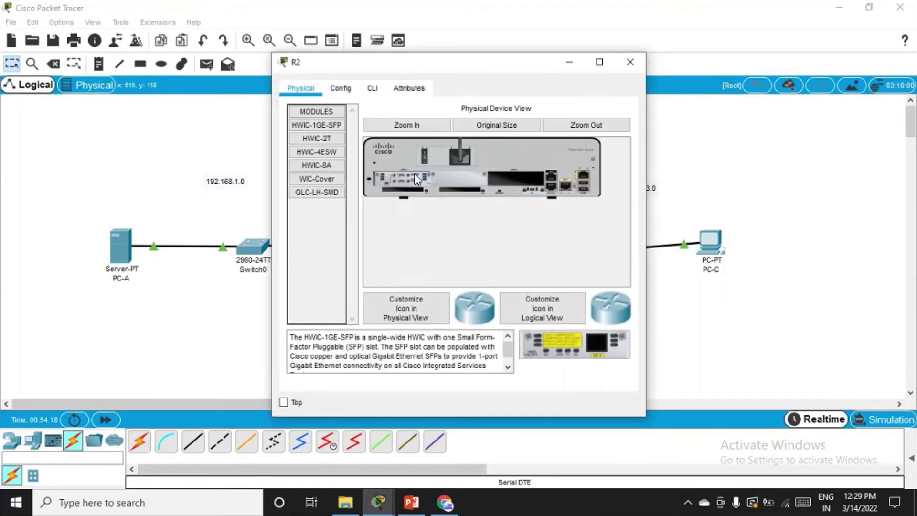
{"action": "left_click", "coordinate": [340, 88]}
{"action": "left_click", "coordinate": [329, 252]}
{"action": "left_click", "coordinate": [520, 179]}
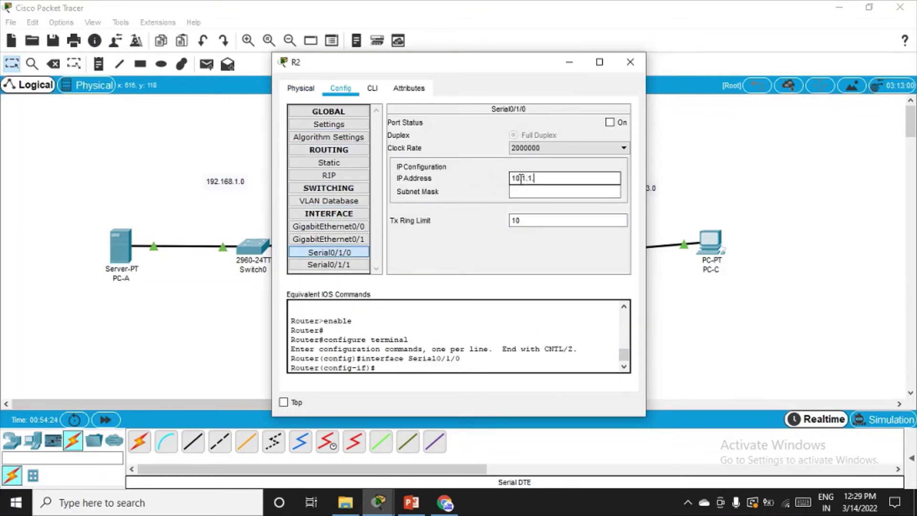
{"action": "left_click", "coordinate": [529, 190]}
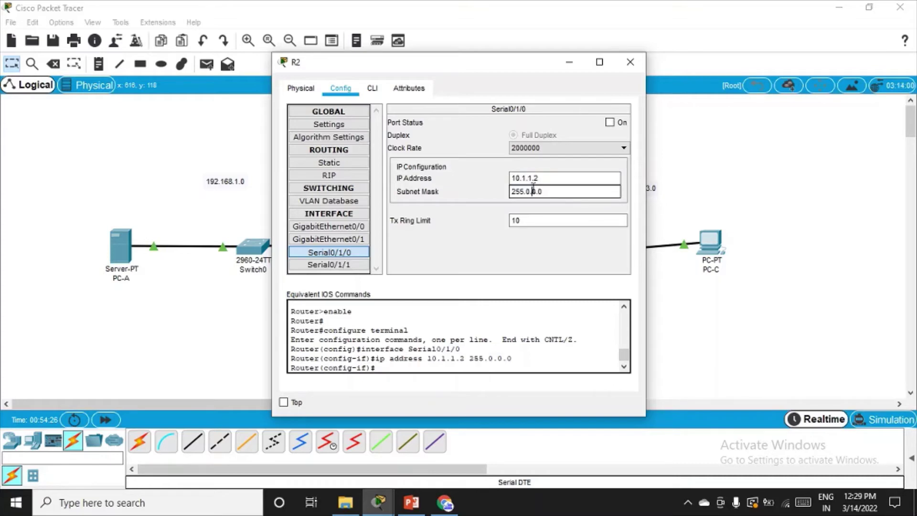
{"action": "left_click_drag", "start_coordinate": [556, 196], "coordinate": [474, 196]}
{"action": "type", "text": "2"}
{"action": "type", "text": "5."}
{"action": "key", "text": "BackSpace"}
{"action": "type", "text": "5.255."}
{"action": "left_click", "coordinate": [611, 122]}
{"action": "left_click", "coordinate": [637, 64]}
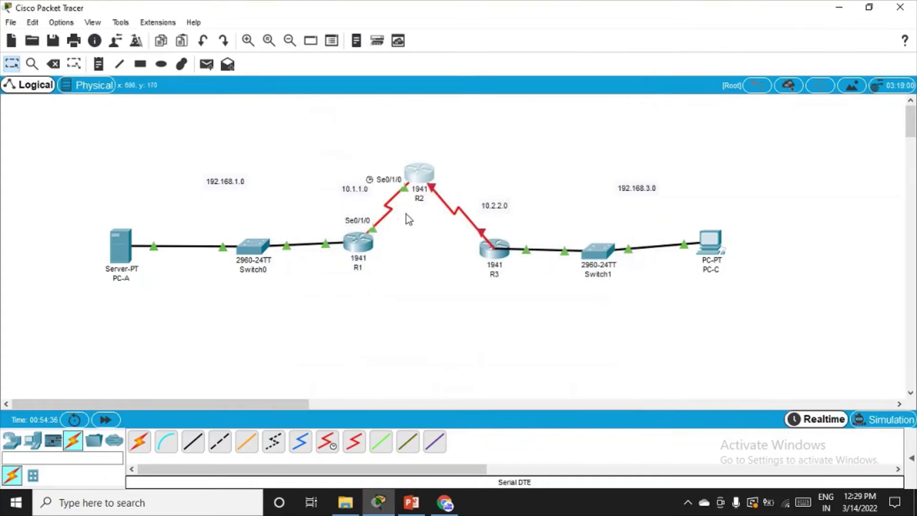
- Set R2's Serial0/1/1 to 10.2.2.1 with mask 255.255.255.0 and turn the port on
{"action": "left_click", "coordinate": [426, 177]}
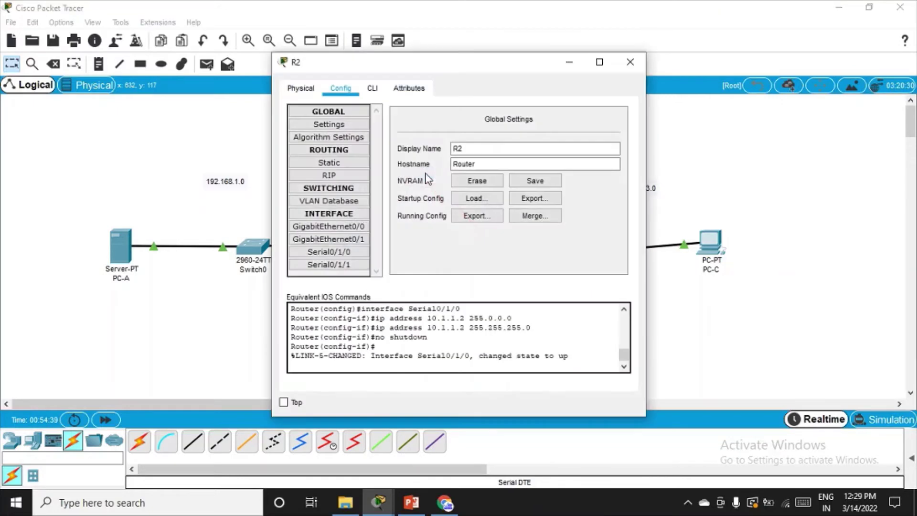
{"action": "left_click", "coordinate": [342, 266]}
{"action": "left_click", "coordinate": [546, 177]}
{"action": "type", "text": "10.2.2.1"}
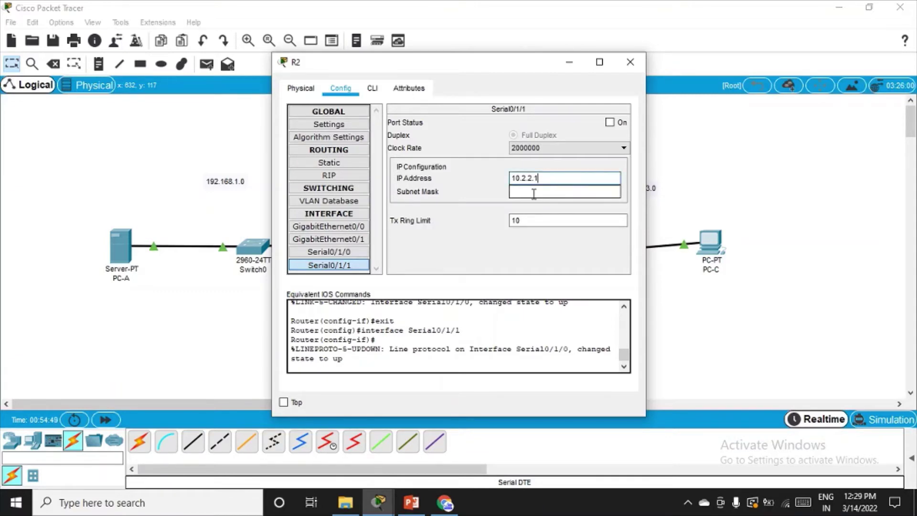
{"action": "left_click", "coordinate": [534, 193]}
{"action": "type", "text": "255.255.255.0"}
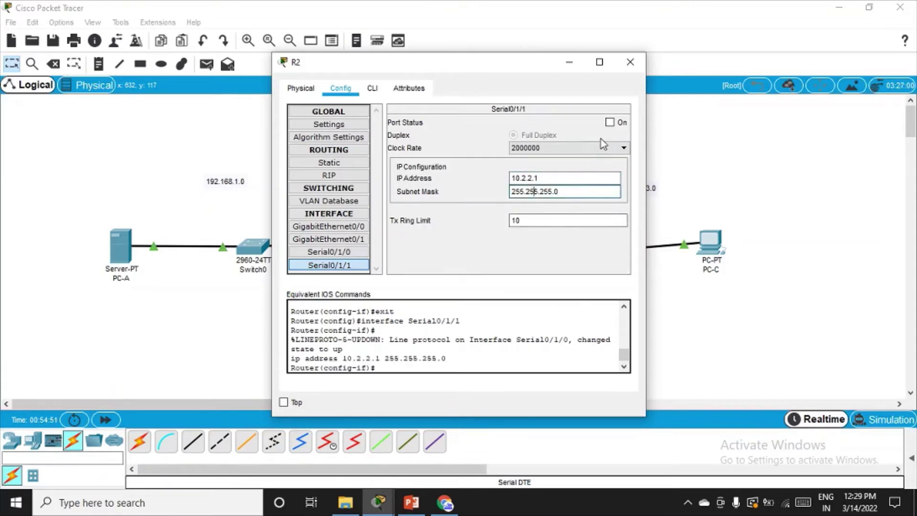
{"action": "left_click", "coordinate": [611, 124]}
{"action": "left_click", "coordinate": [631, 62]}
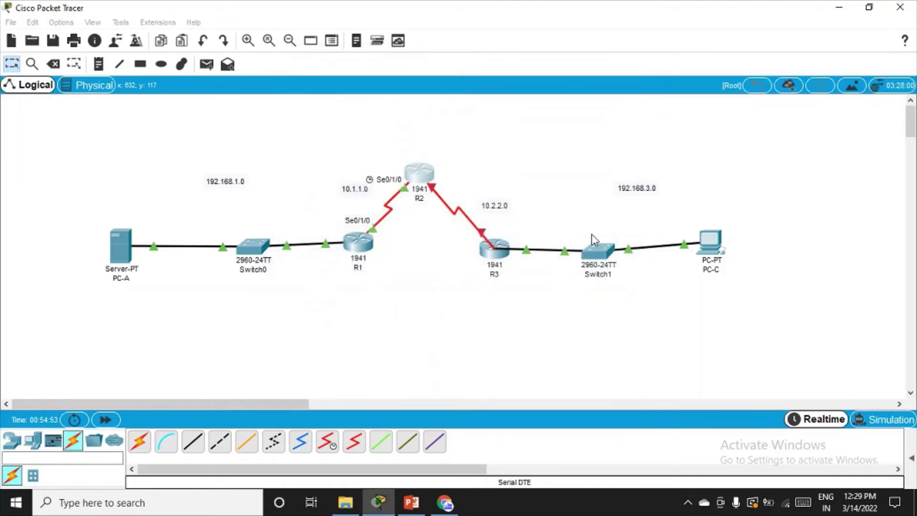
{"action": "left_click", "coordinate": [492, 254]}
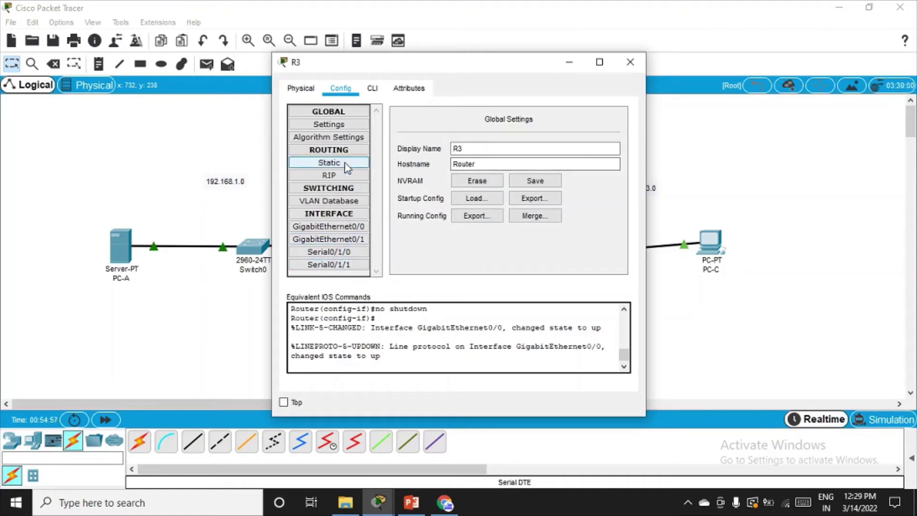
- Set R3's Serial0/1/1 to 10.2.2.2 with mask 255.255.255.0, turn it on, and close the window
{"action": "left_click", "coordinate": [631, 62]}
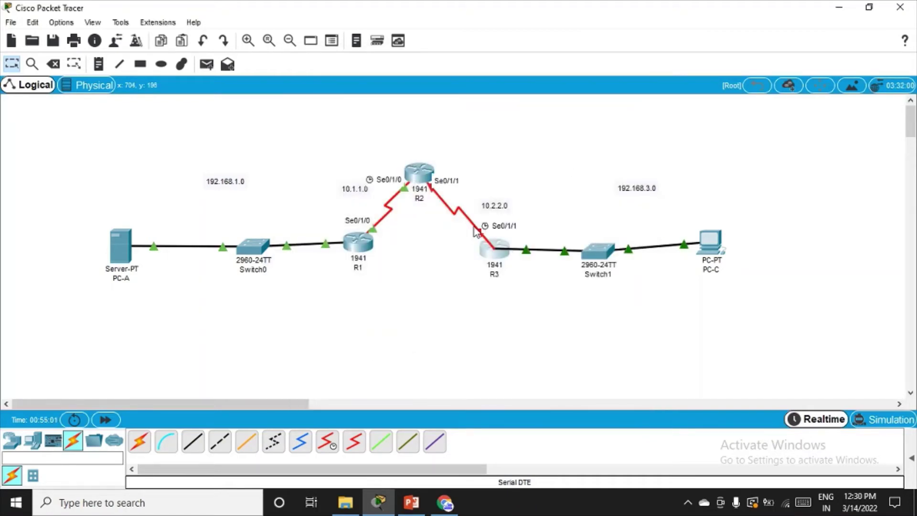
{"action": "left_click", "coordinate": [496, 250]}
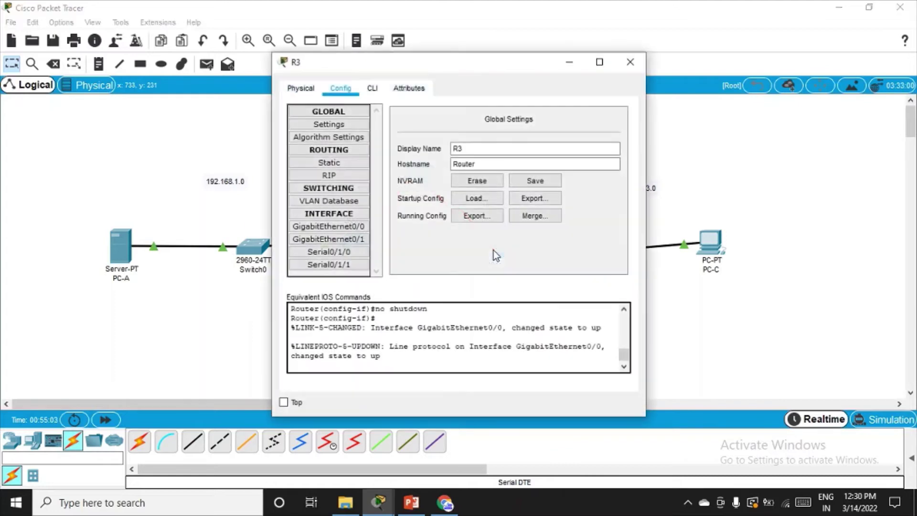
{"action": "left_click", "coordinate": [348, 264]}
{"action": "left_click", "coordinate": [541, 177]}
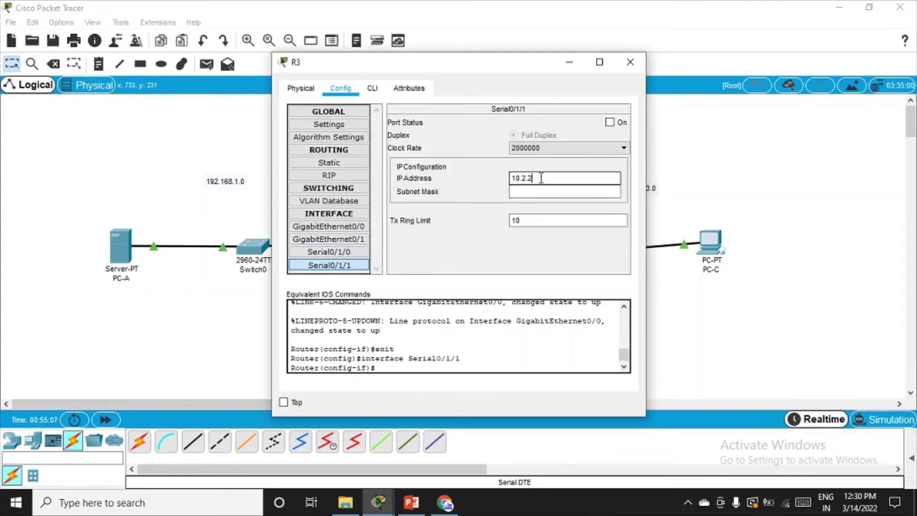
{"action": "type", "text": "10.2.2.2"}
{"action": "left_click", "coordinate": [540, 193]}
{"action": "left_click_drag", "start_coordinate": [561, 193], "coordinate": [528, 194]}
{"action": "type", "text": "255.2"}
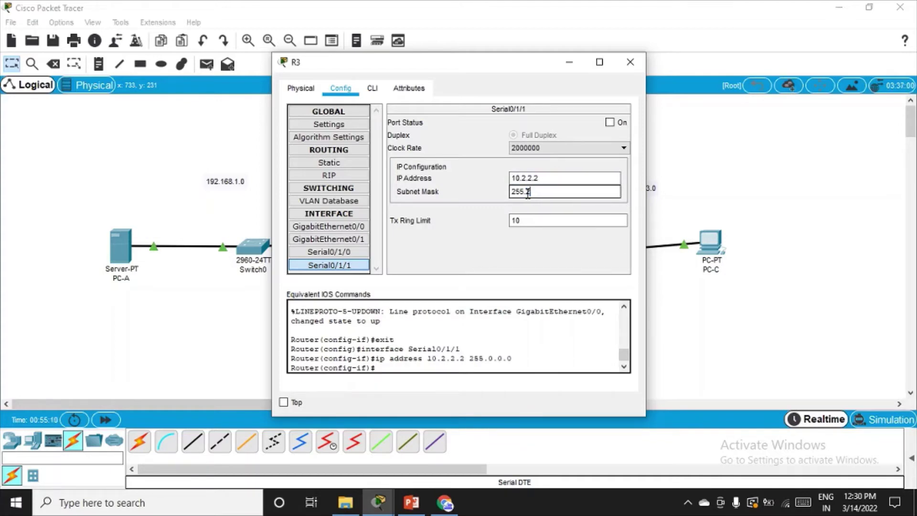
{"action": "type", "text": "55.255.0"}
{"action": "left_click", "coordinate": [610, 122]}
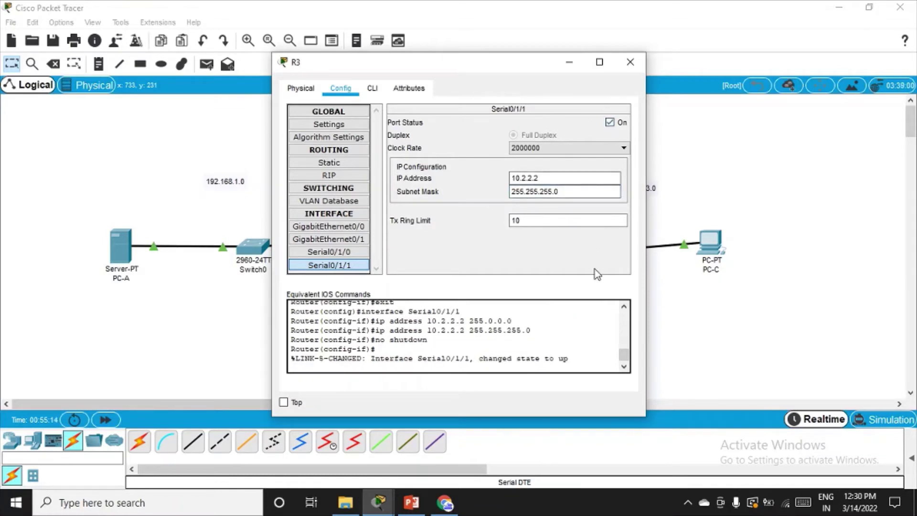
{"action": "left_click", "coordinate": [630, 63]}
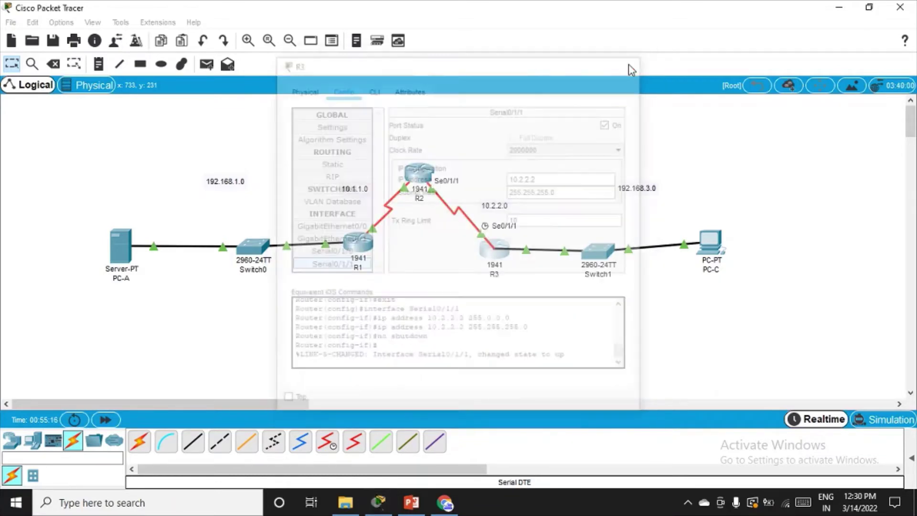
- Check R2's settings against the topology with both serial links up, then open R1's configuration
{"action": "mouse_move", "coordinate": [605, 272]}
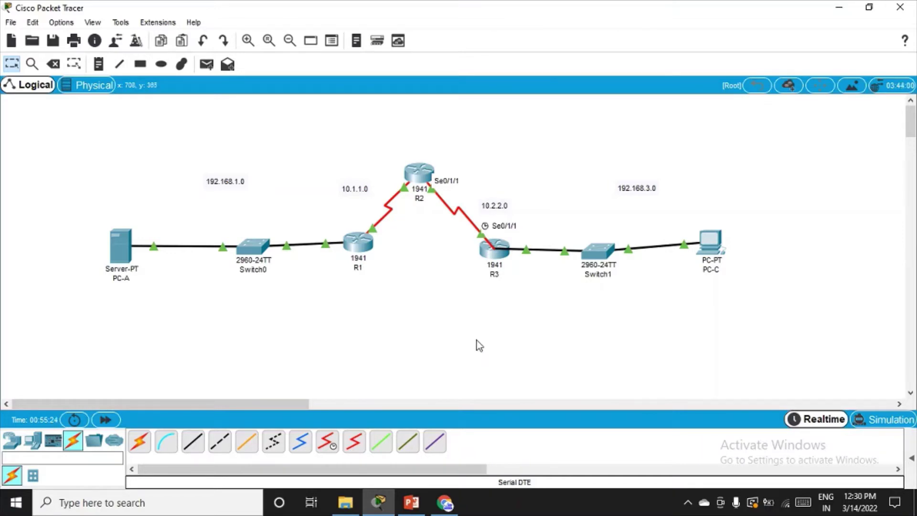
{"action": "left_click", "coordinate": [423, 173]}
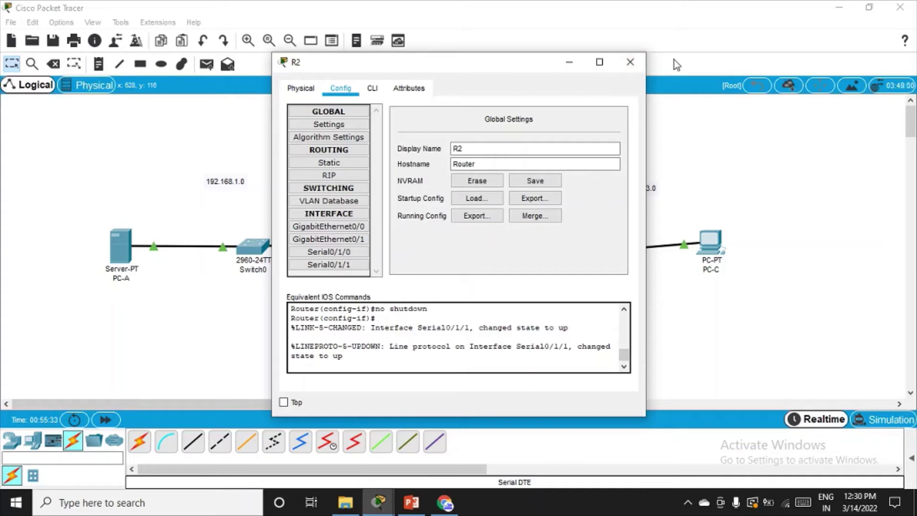
{"action": "left_click_drag", "start_coordinate": [497, 60], "coordinate": [429, 115]}
{"action": "left_click", "coordinate": [563, 118]}
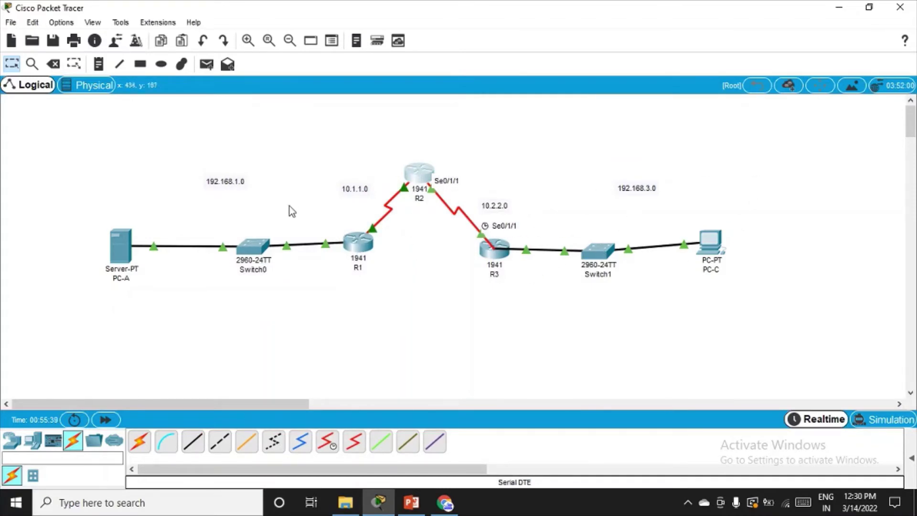
{"action": "left_click", "coordinate": [357, 250]}
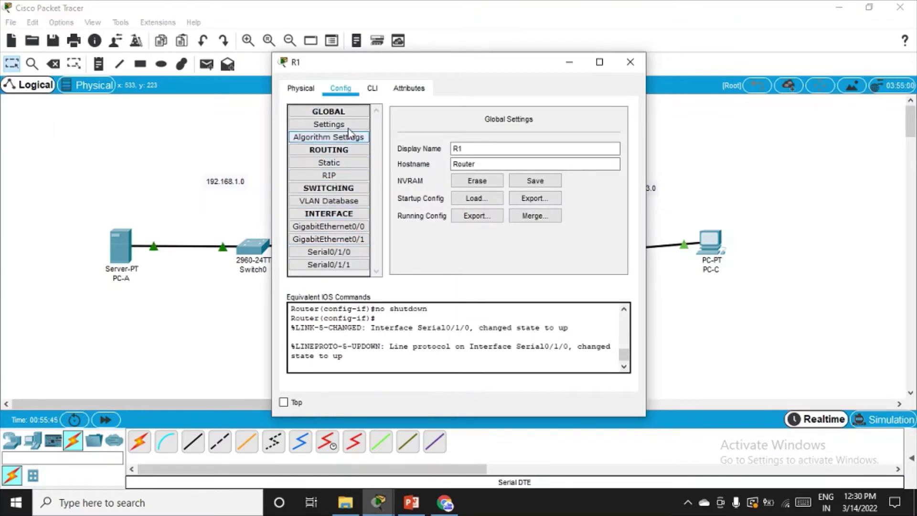
- Add networks 192.168.1.0 and 10.1.1.0 to R1's RIP routing and close the window
{"action": "left_click", "coordinate": [350, 178]}
{"action": "left_click_drag", "start_coordinate": [452, 63], "coordinate": [560, 275]}
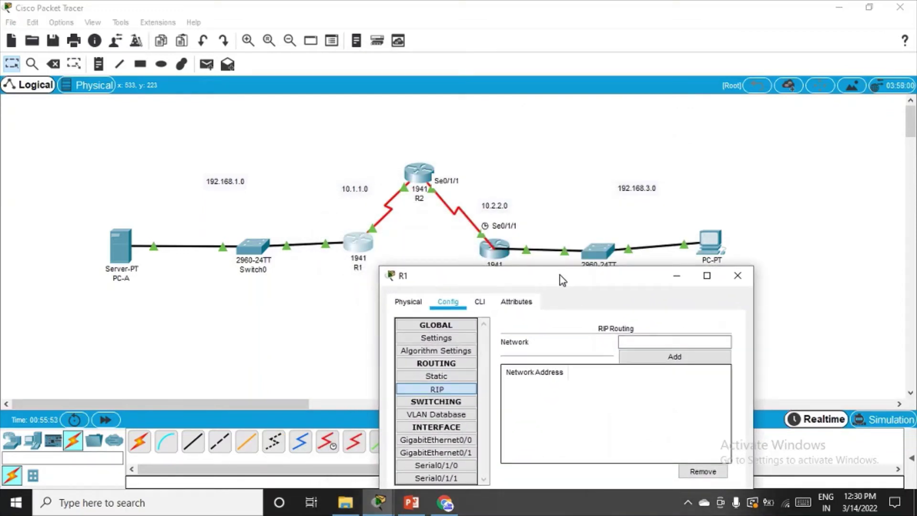
{"action": "left_click_drag", "start_coordinate": [560, 274], "coordinate": [594, 53]}
{"action": "left_click", "coordinate": [670, 120]}
{"action": "type", "text": "192.168"}
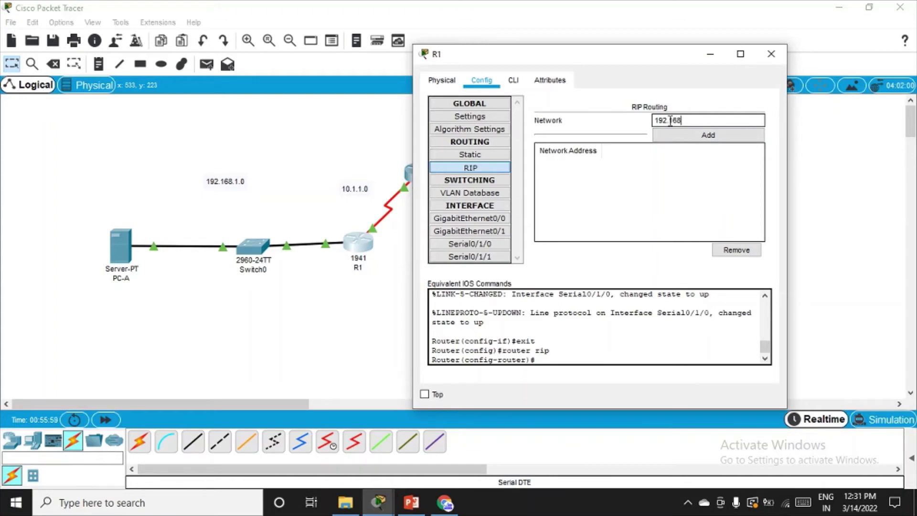
{"action": "type", "text": "."}
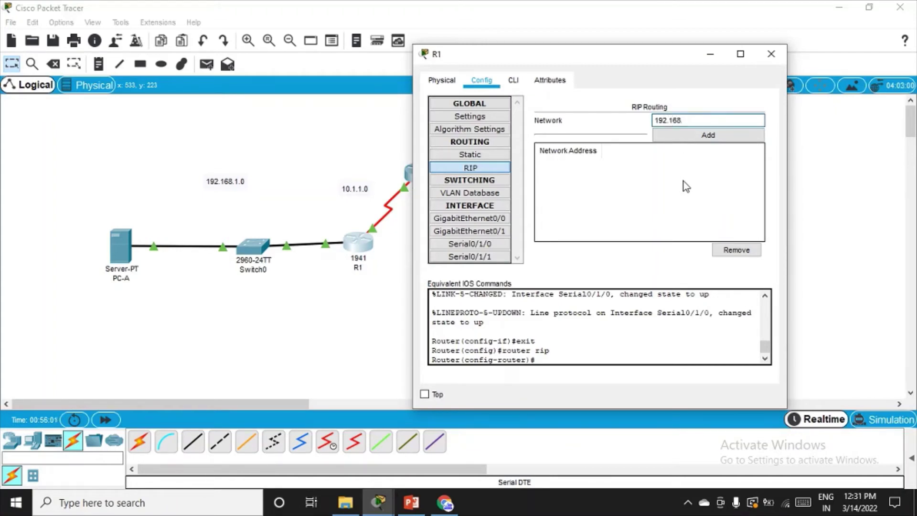
{"action": "type", "text": "1"}
{"action": "left_click", "coordinate": [706, 135]}
{"action": "left_click", "coordinate": [673, 120]}
{"action": "type", "text": "10.1.1"}
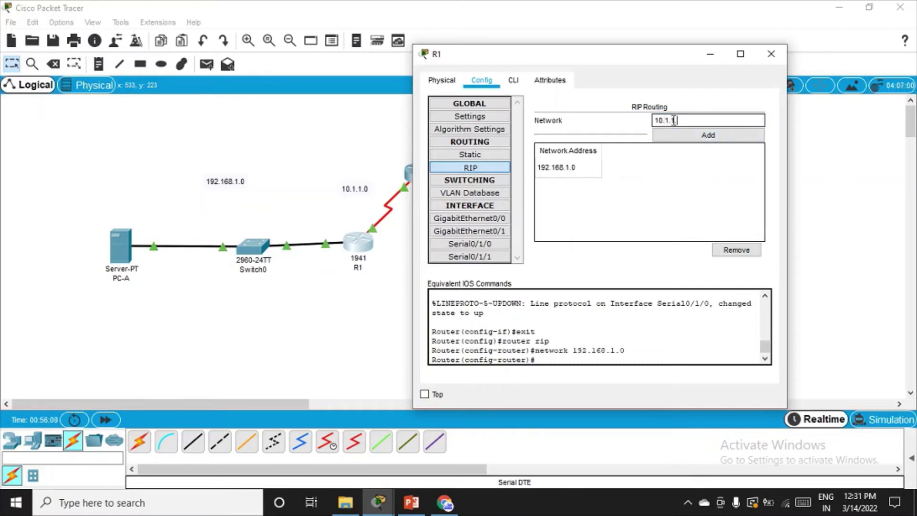
{"action": "left_click", "coordinate": [707, 135]}
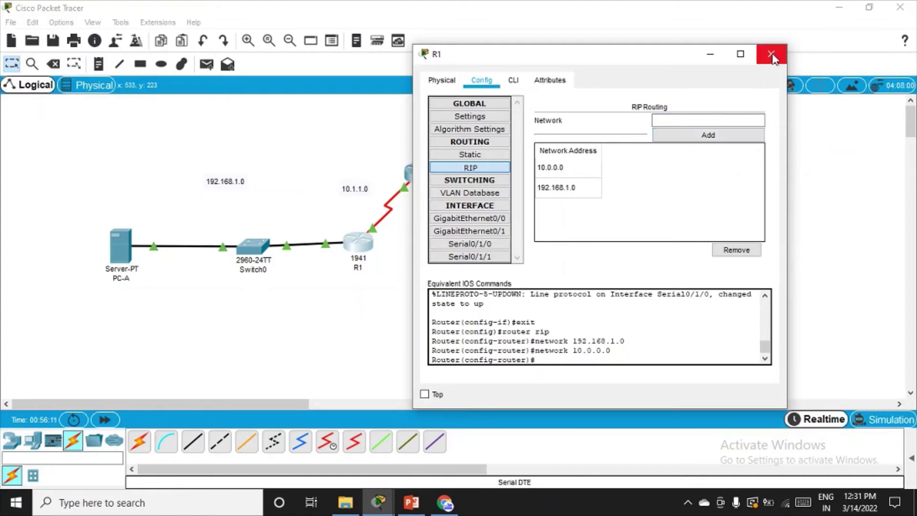
{"action": "left_click", "coordinate": [771, 54]}
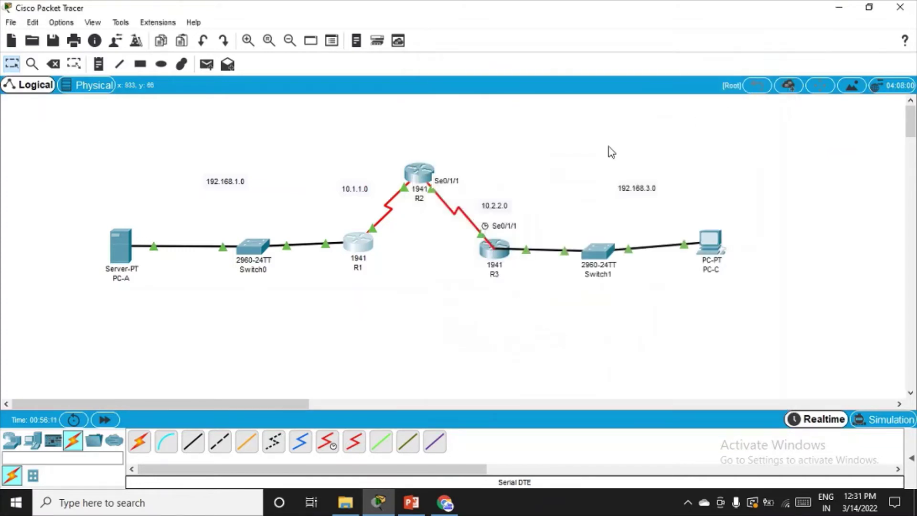
- Add networks 10.1.1.0 and 10.2.2.0 to R2's RIP routing configuration
{"action": "left_click", "coordinate": [420, 175]}
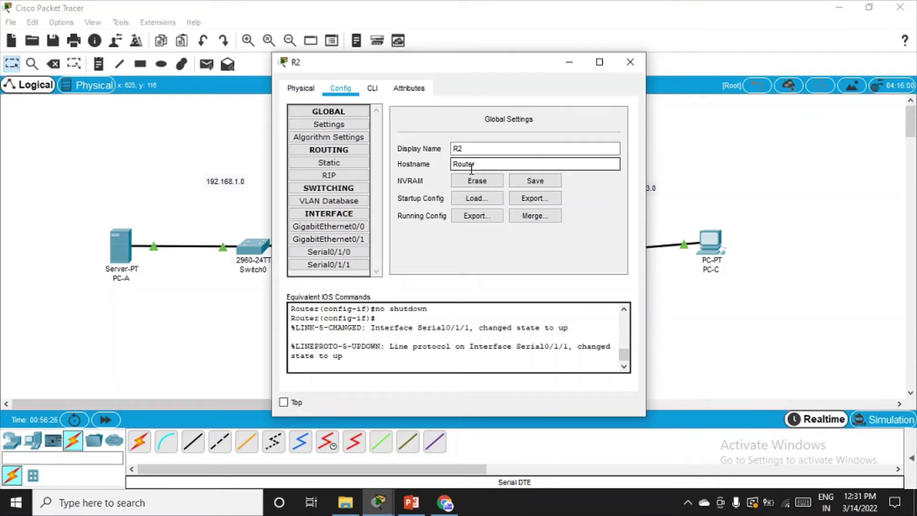
{"action": "left_click", "coordinate": [337, 176]}
{"action": "left_click", "coordinate": [558, 130]}
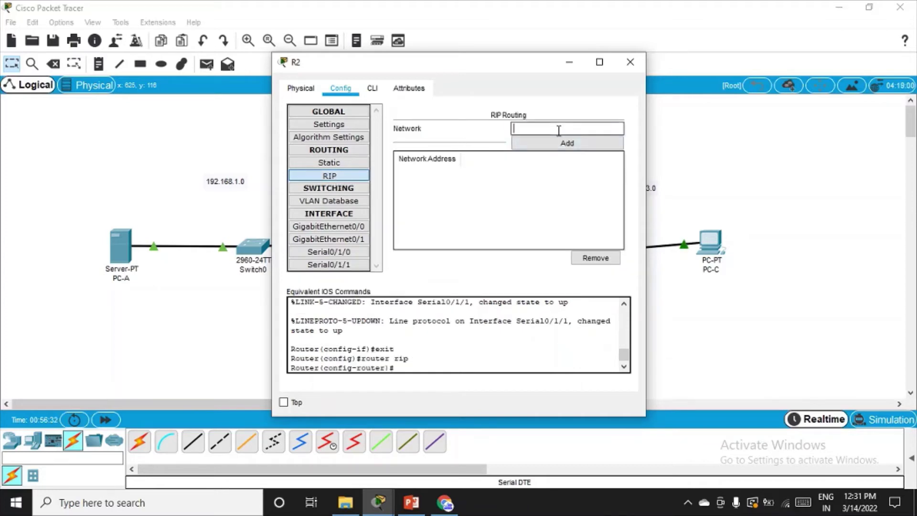
{"action": "type", "text": "10.1.1.0"}
{"action": "left_click", "coordinate": [564, 145]}
{"action": "left_click", "coordinate": [539, 130]}
{"action": "type", "text": "10.2.2.0"}
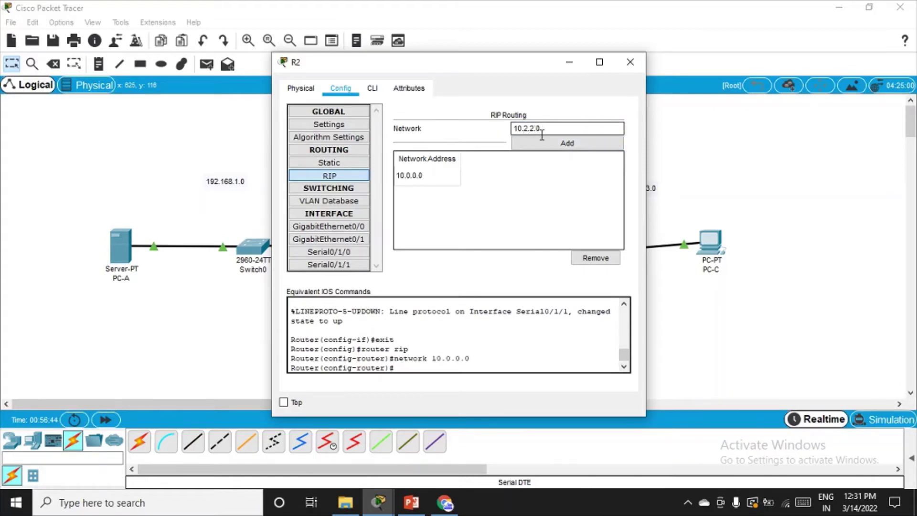
{"action": "left_click", "coordinate": [544, 142]}
{"action": "left_click_drag", "start_coordinate": [541, 67], "coordinate": [691, 182]}
{"action": "left_click", "coordinate": [680, 245]}
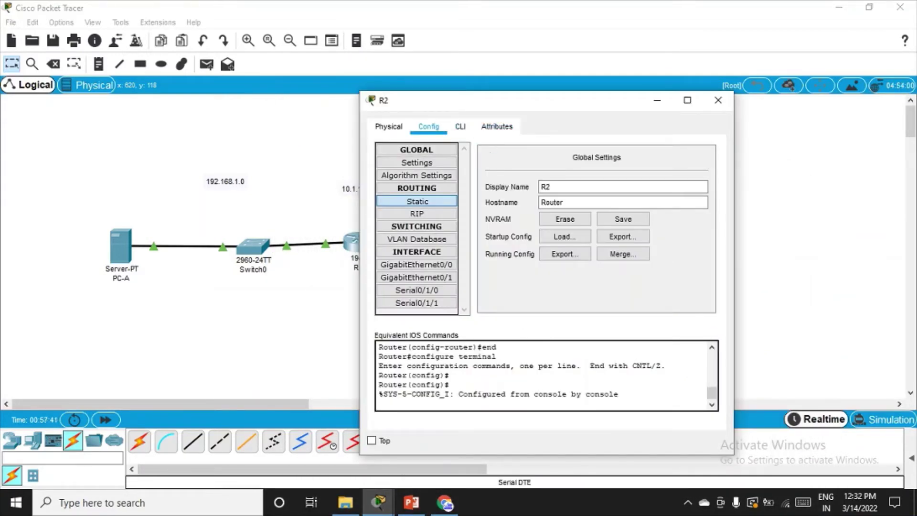
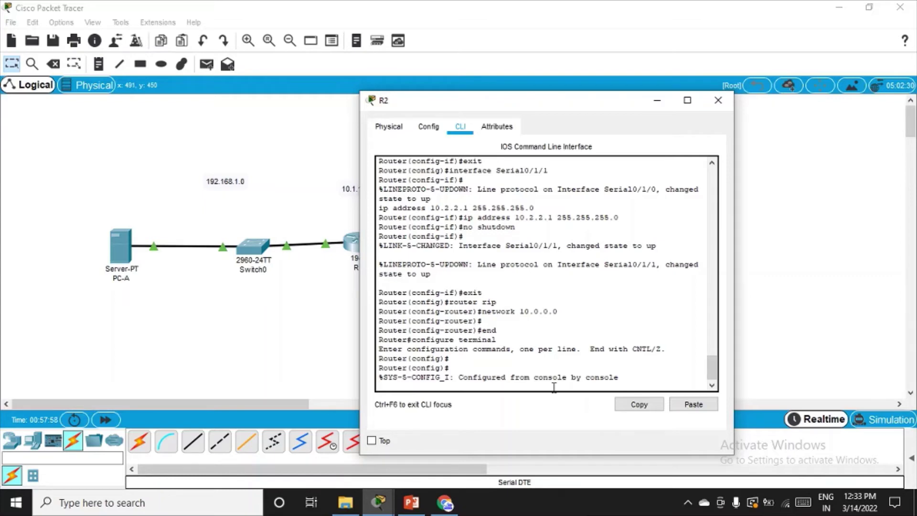
- Create interface Loopback1 on R2 with 'interface loopback 1'
{"action": "key", "text": "Return"}
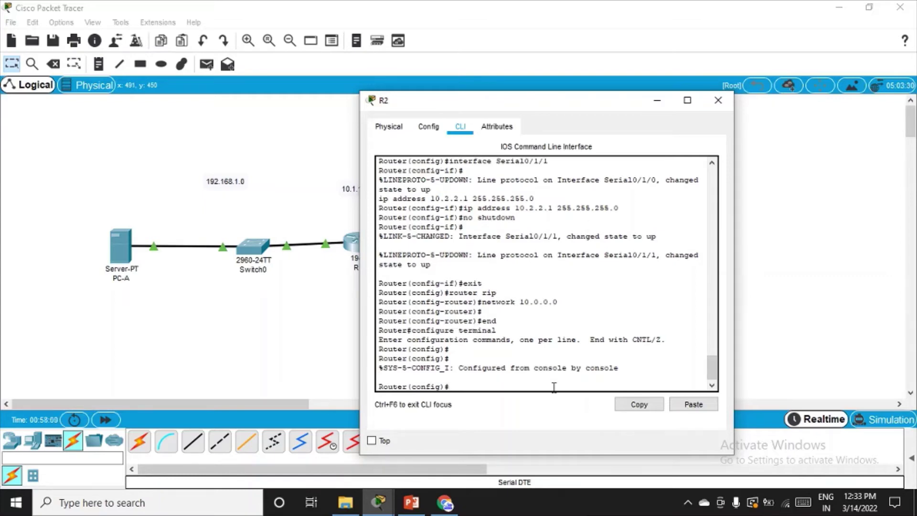
{"action": "type", "text": "interface loopback 1"}
{"action": "key", "text": "Return"}
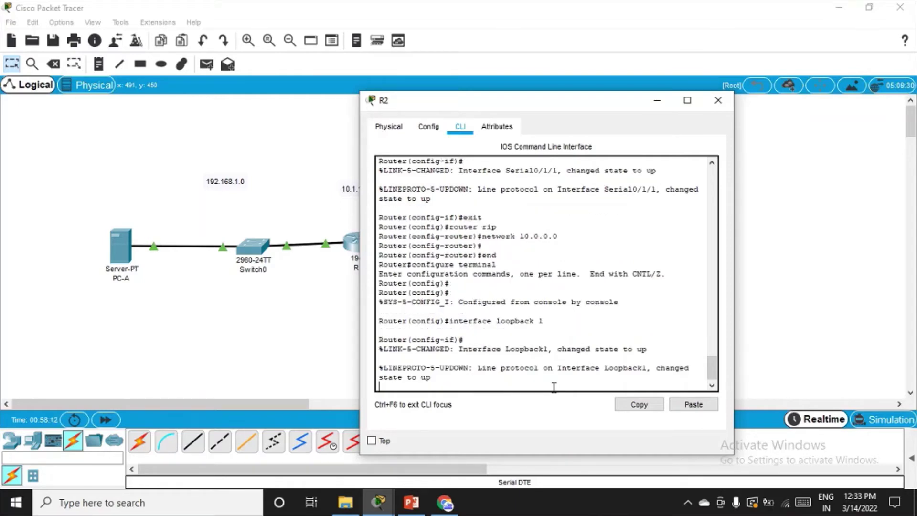
{"action": "key", "text": "Return"}
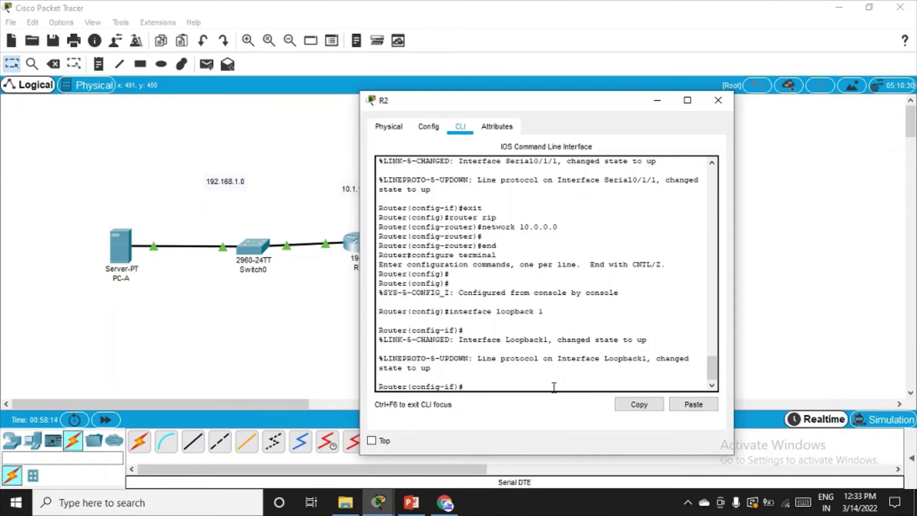
- Enter the 'ip address 192.168.2.1' command on Loopback1, first without a mask
{"action": "type", "text": "ip add"}
{"action": "key", "text": "BackSpace"}
{"action": "key", "text": "BackSpace"}
{"action": "type", "text": "192.168.2.1"}
{"action": "key", "text": "Left"}
{"action": "key", "text": "Left"}
{"action": "key", "text": "Left"}
{"action": "key", "text": "Left"}
{"action": "key", "text": "Left"}
{"action": "key", "text": "Left"}
{"action": "key", "text": "Left"}
{"action": "key", "text": "Left"}
{"action": "key", "text": "Left"}
{"action": "key", "text": "Left"}
{"action": "type", "text": "address"}
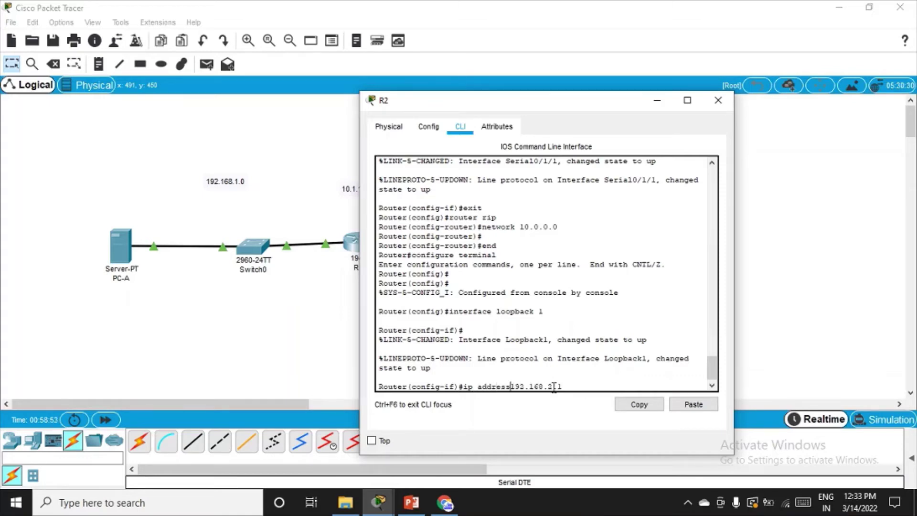
{"action": "key", "text": "Return"}
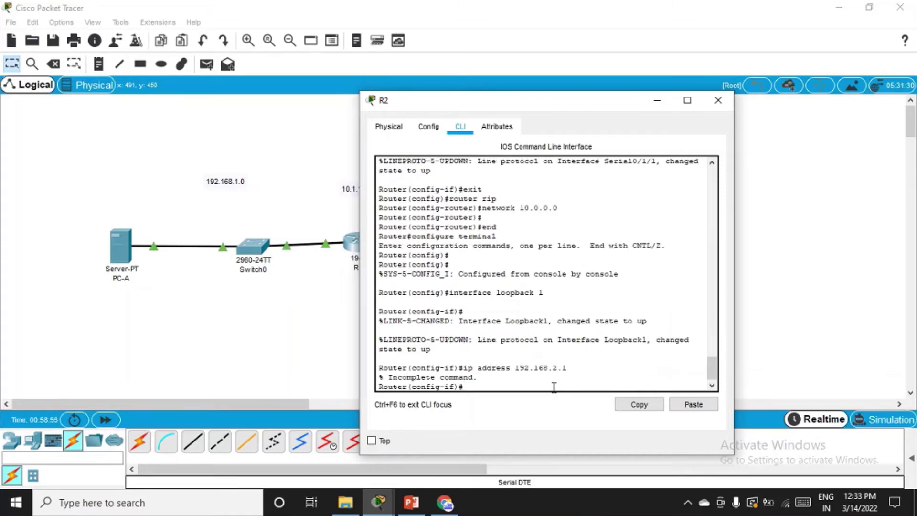
- Complete the Loopback1 address with mask 255.255.255.0, then exit to global configuration
{"action": "key", "text": "Up"}
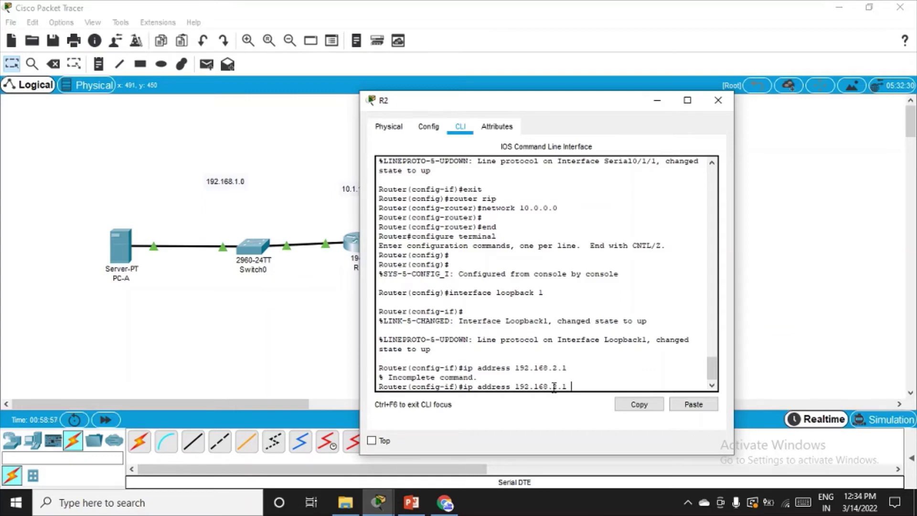
{"action": "type", "text": "255"}
{"action": "key", "text": "BackSpace"}
{"action": "key", "text": "BackSpace"}
{"action": "key", "text": "BackSpace"}
{"action": "key", "text": "BackSpace"}
{"action": "type", "text": "?"}
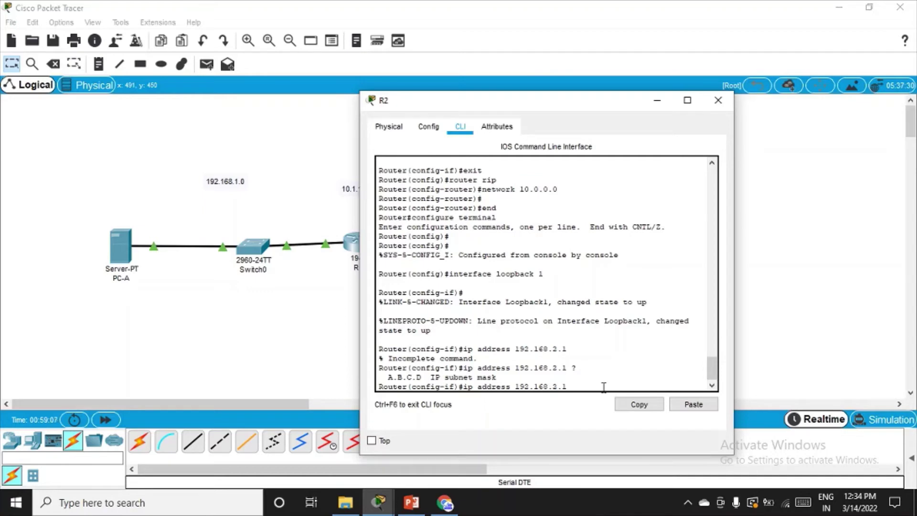
{"action": "key", "text": "ctrl+u"}
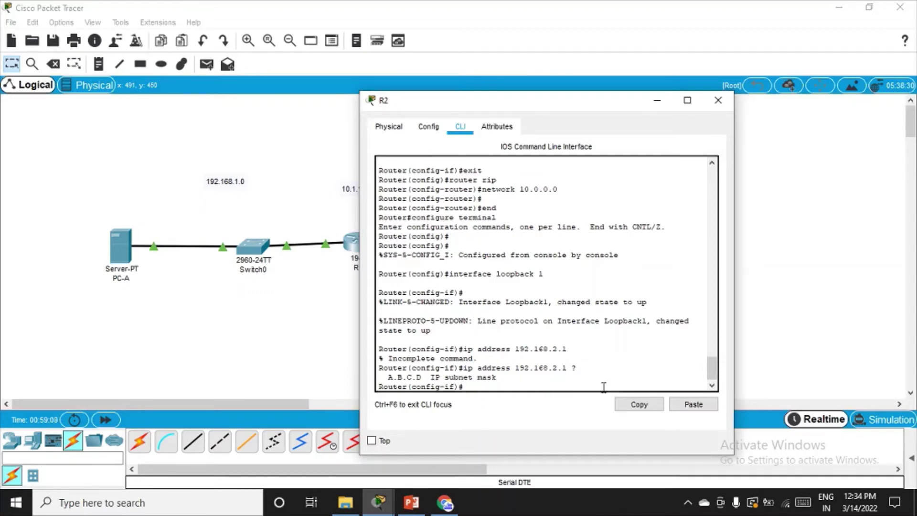
{"action": "key", "text": "Up"}
{"action": "key", "text": "ctrl+u"}
{"action": "key", "text": "Up"}
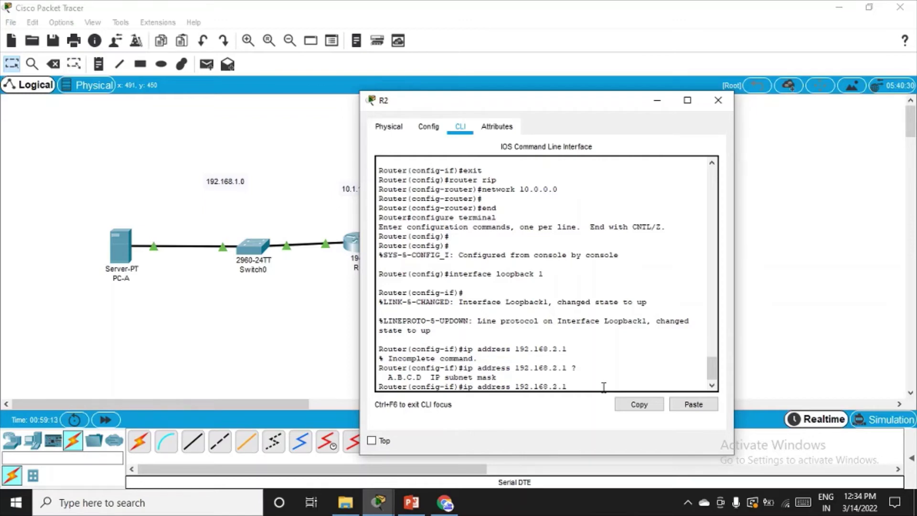
{"action": "type", "text": "255.255.255.0"}
{"action": "key", "text": "Return"}
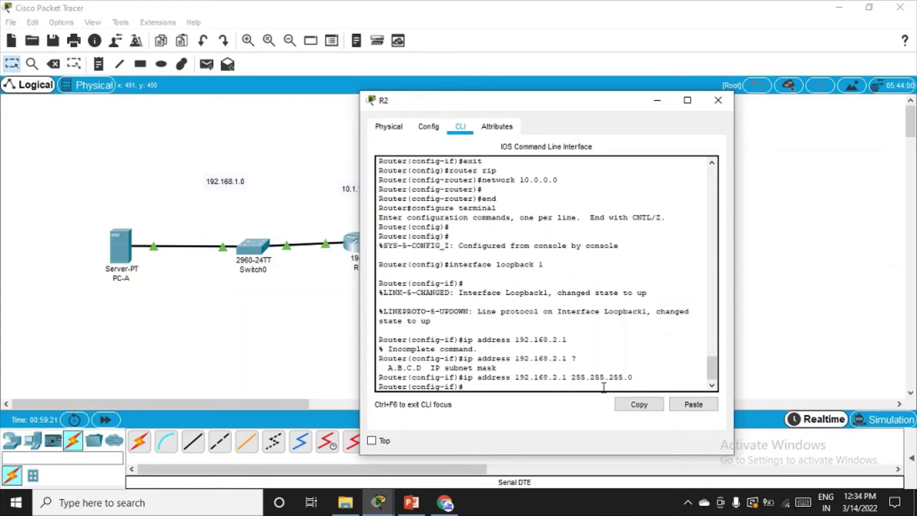
{"action": "type", "text": "exit"}
{"action": "key", "text": "Return"}
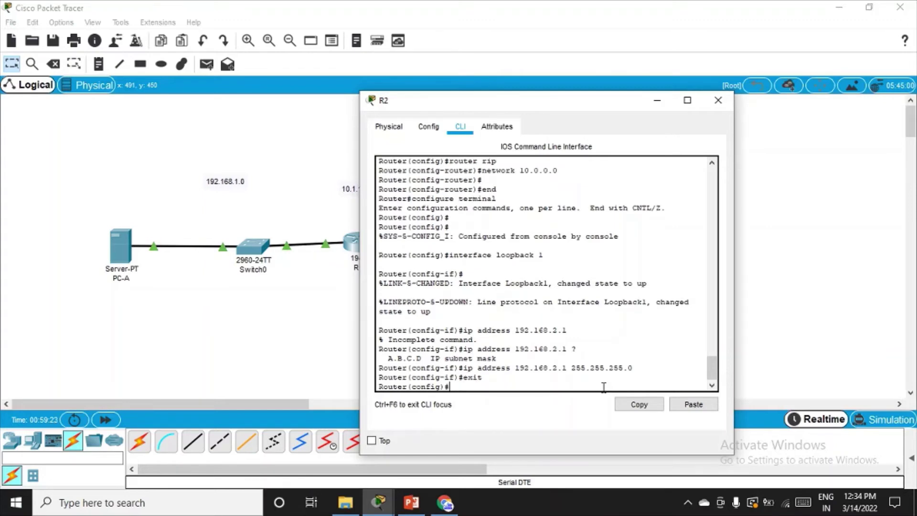
- Close R2's window and view its port summary showing Loopback1 192.168.2.1/24 up
{"action": "left_click", "coordinate": [717, 101]}
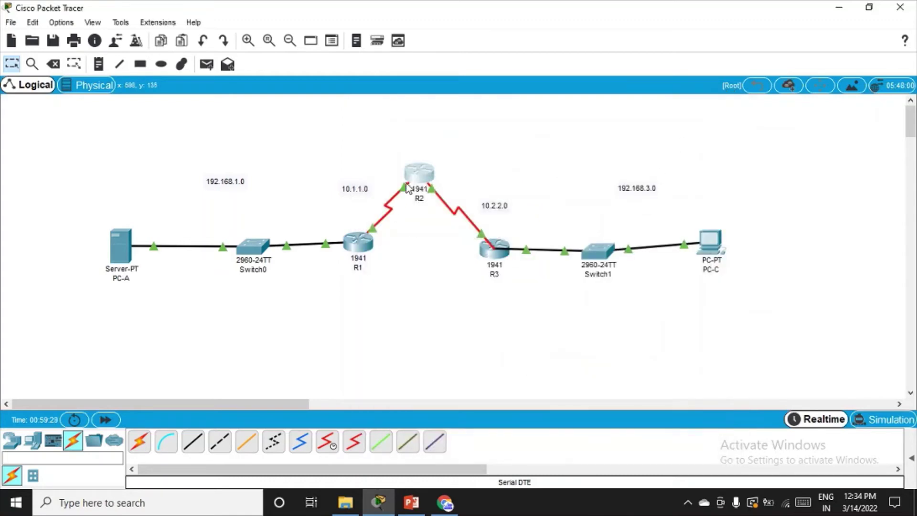
{"action": "mouse_move", "coordinate": [416, 175]}
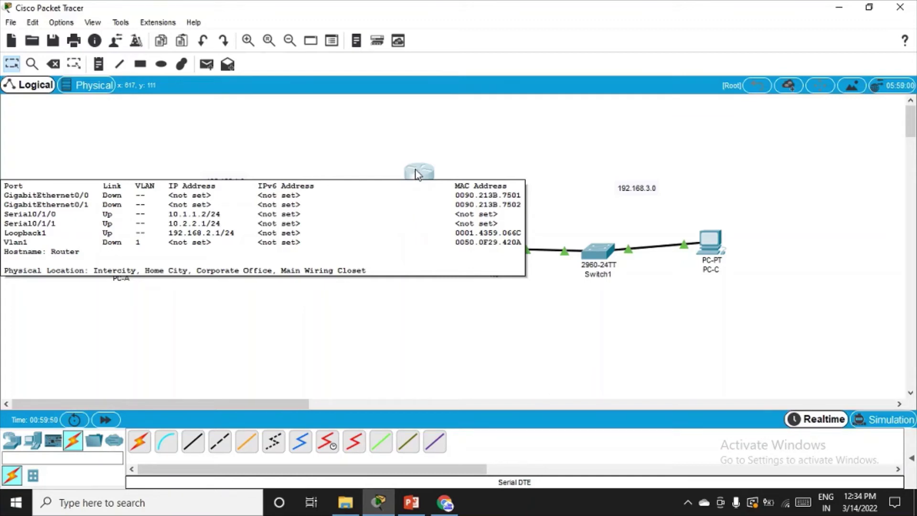
- Add network 192.168.2.0 to R2's RIP networks on the Config tab's RIP page
{"action": "left_click", "coordinate": [423, 180]}
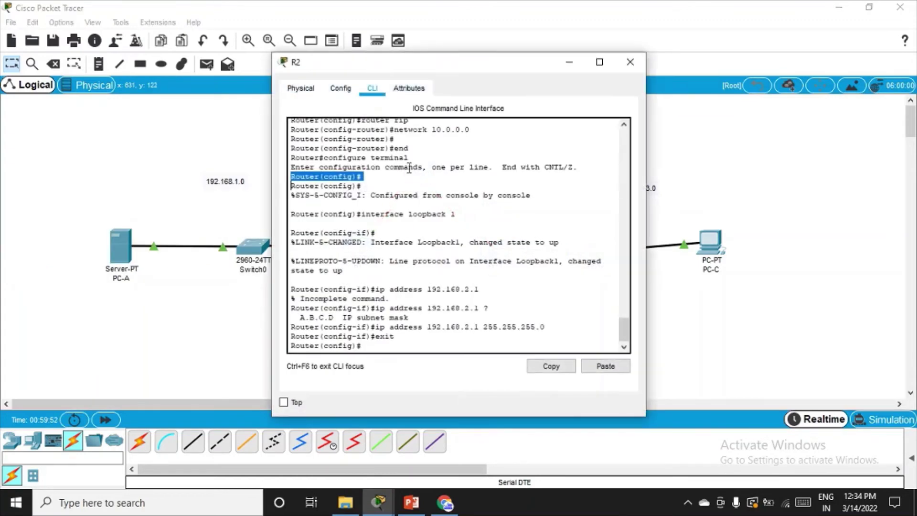
{"action": "left_click", "coordinate": [341, 89]}
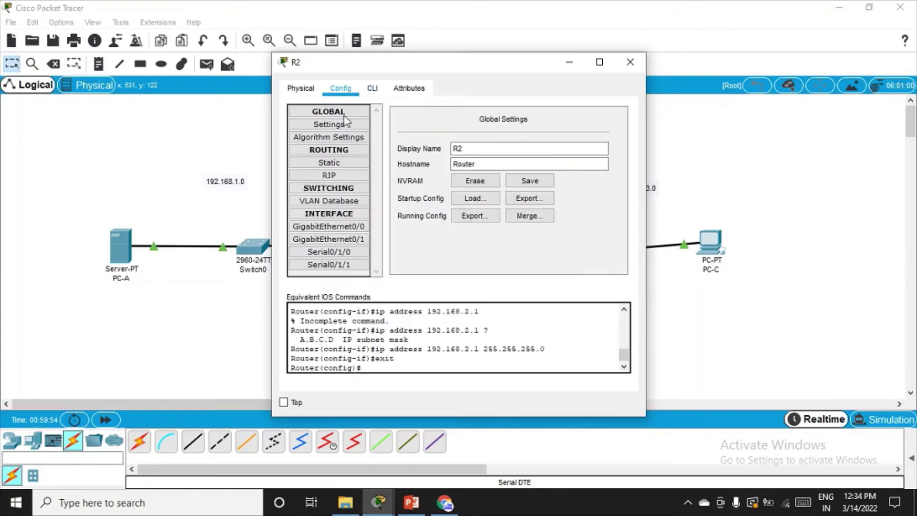
{"action": "left_click", "coordinate": [338, 164]}
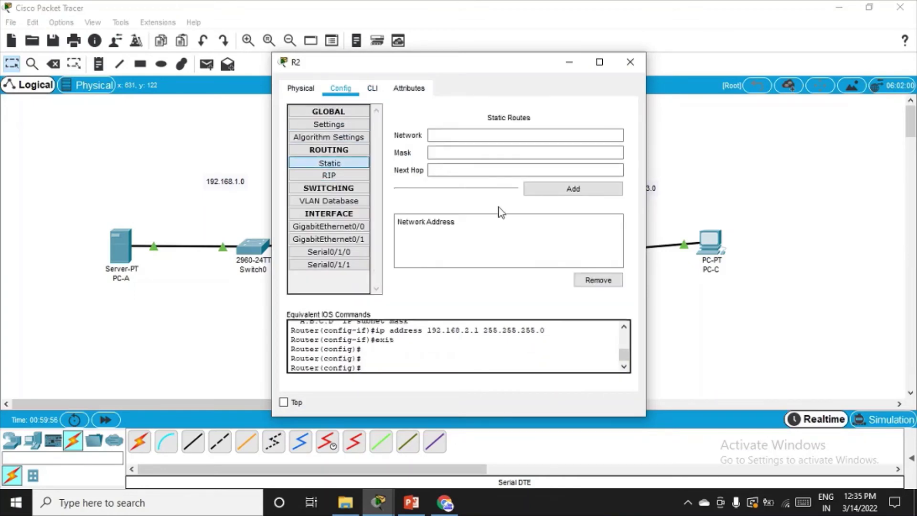
{"action": "left_click", "coordinate": [343, 174]}
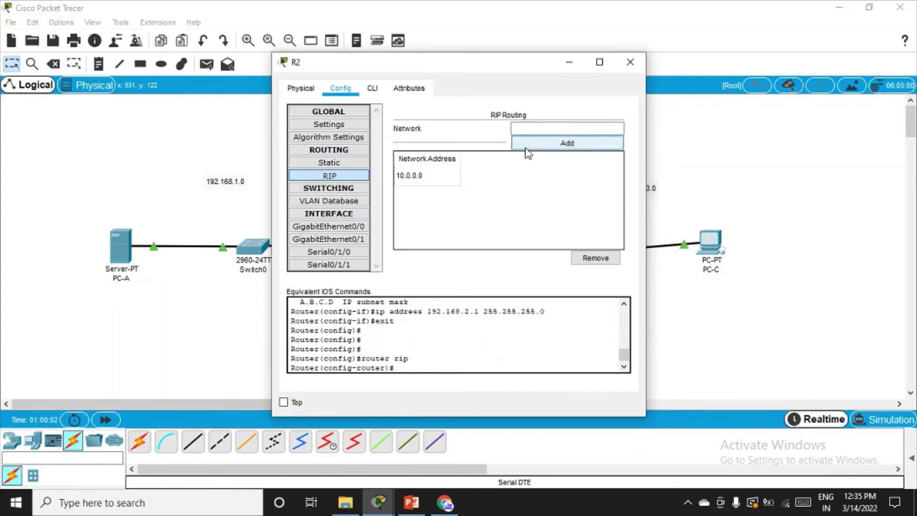
{"action": "left_click", "coordinate": [537, 128]}
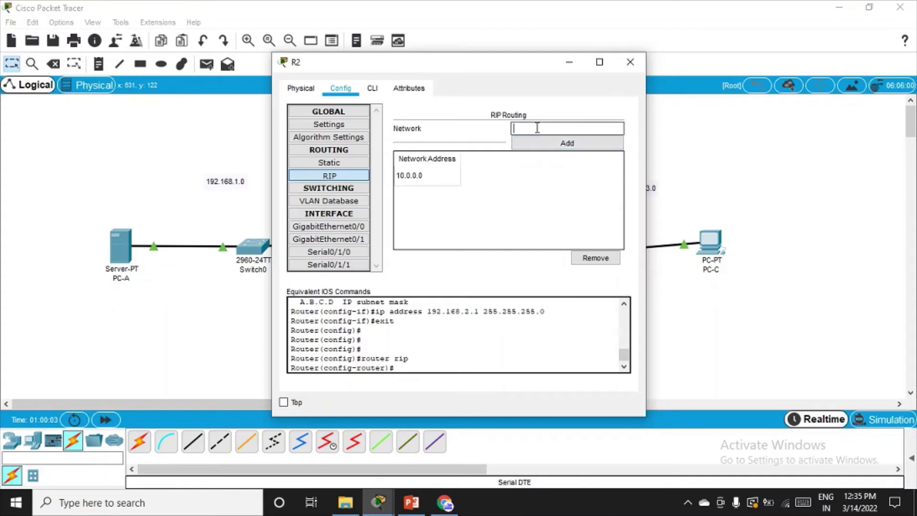
{"action": "type", "text": "192.168.2.0"}
{"action": "left_click", "coordinate": [568, 143]}
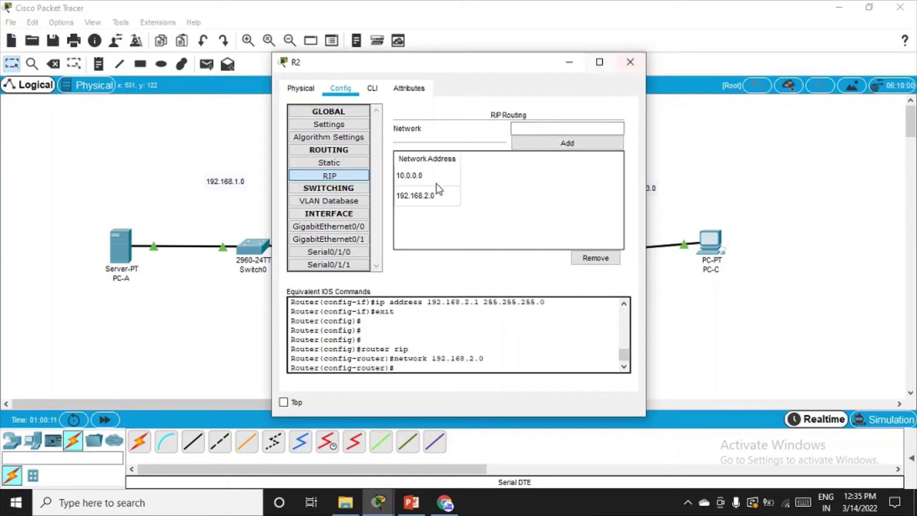
{"action": "left_click_drag", "start_coordinate": [519, 71], "coordinate": [488, 267]}
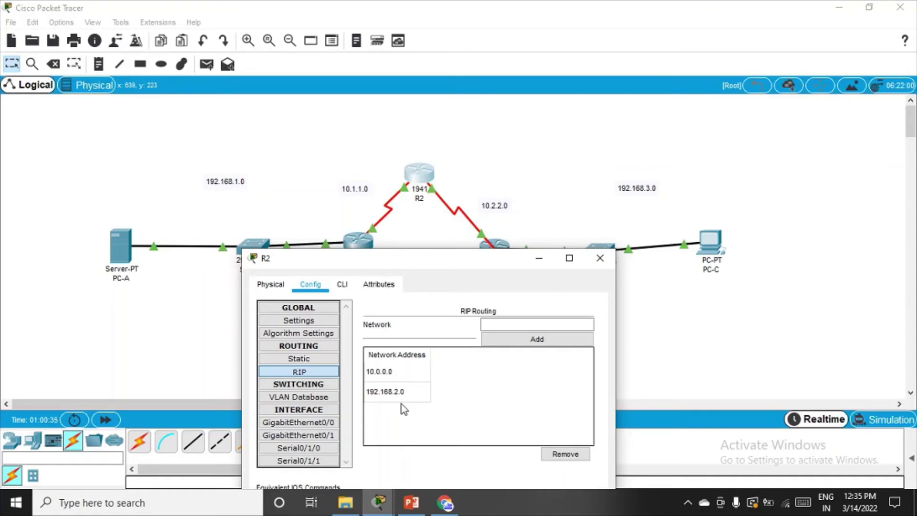
{"action": "left_click_drag", "start_coordinate": [442, 268], "coordinate": [386, 181]}
- Add RIP networks 192.168.3.0 and 10.2.2.0 on R3, then close R3's window
{"action": "left_click", "coordinate": [555, 179]}
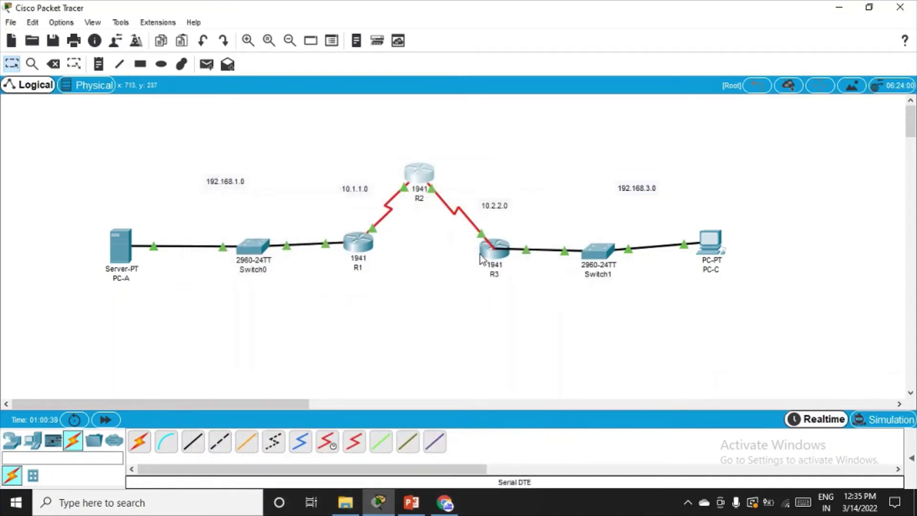
{"action": "left_click", "coordinate": [491, 249]}
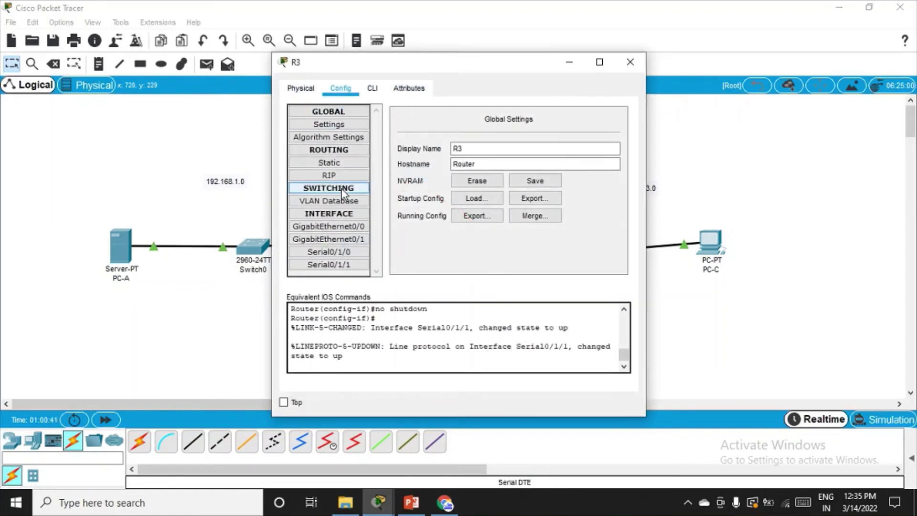
{"action": "left_click", "coordinate": [329, 175]}
{"action": "left_click", "coordinate": [526, 128]}
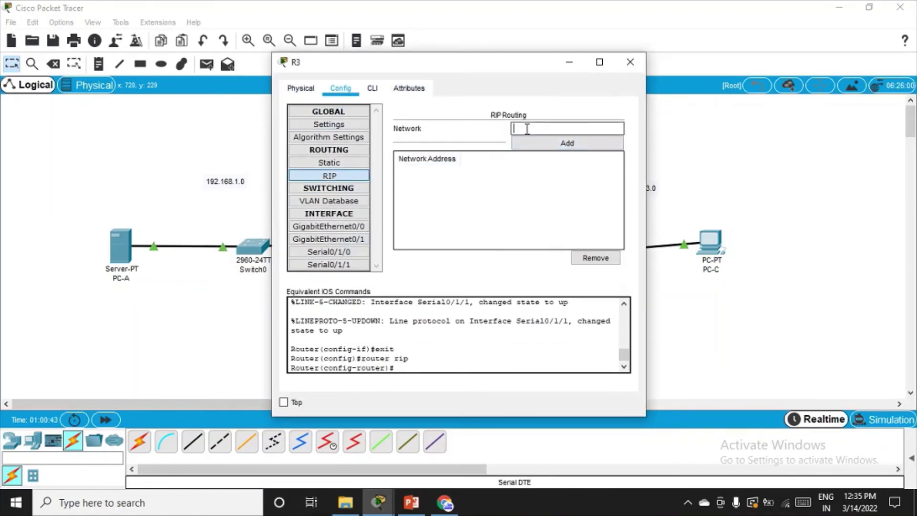
{"action": "type", "text": "192.168.3.0"}
{"action": "left_click", "coordinate": [531, 143]}
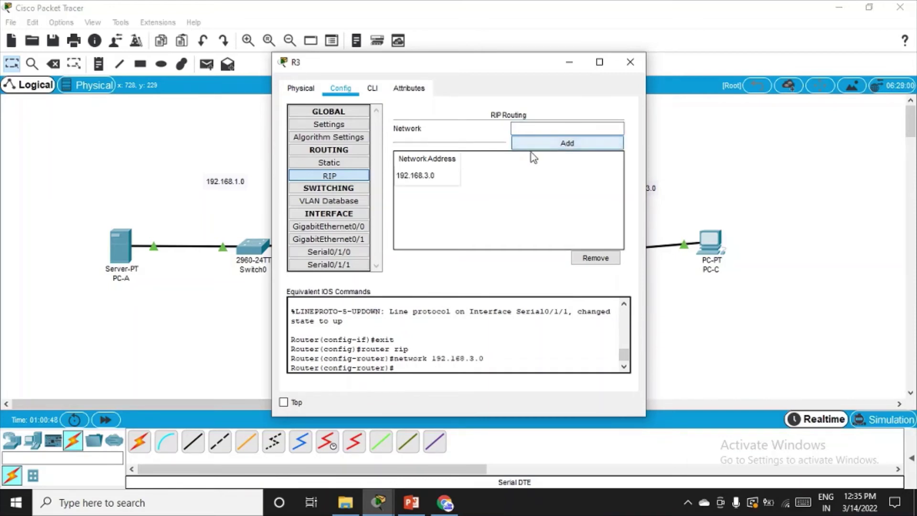
{"action": "left_click", "coordinate": [542, 128]}
{"action": "type", "text": "10.2.2.0"}
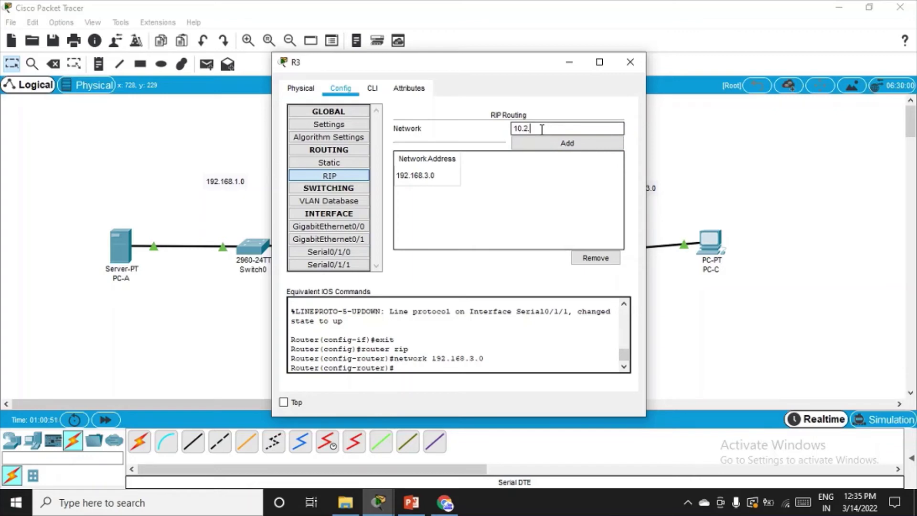
{"action": "left_click", "coordinate": [565, 144]}
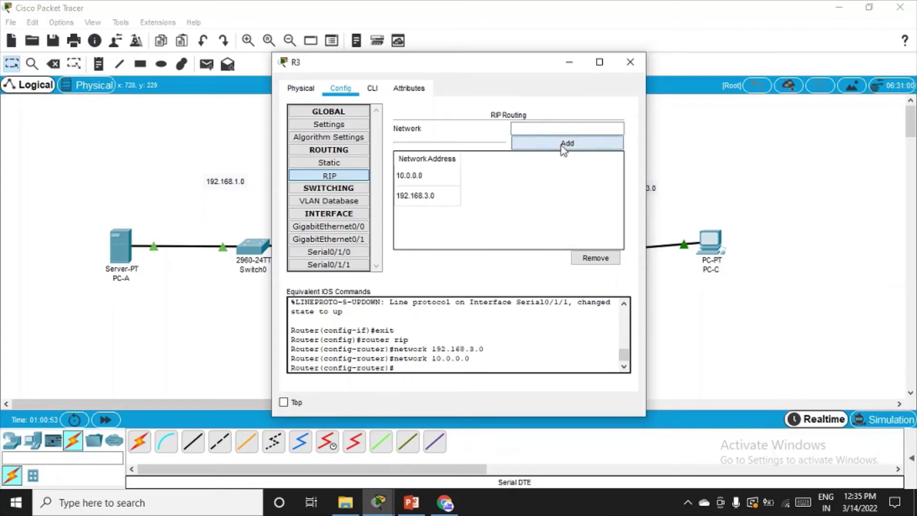
{"action": "left_click", "coordinate": [632, 64]}
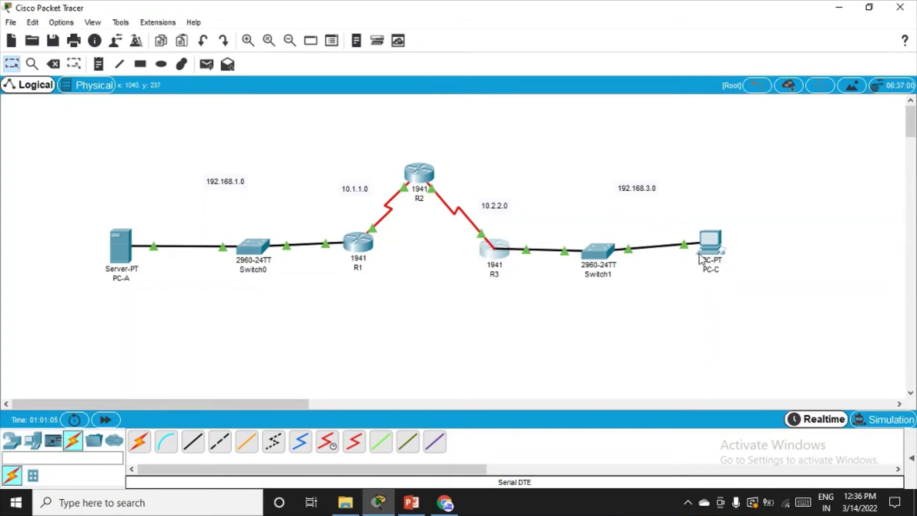
- Ping 192.168.3.2 from PC-A's command prompt, getting 3 of 4 replies, then close PC-A
{"action": "mouse_move", "coordinate": [699, 255]}
{"action": "left_click", "coordinate": [123, 249]}
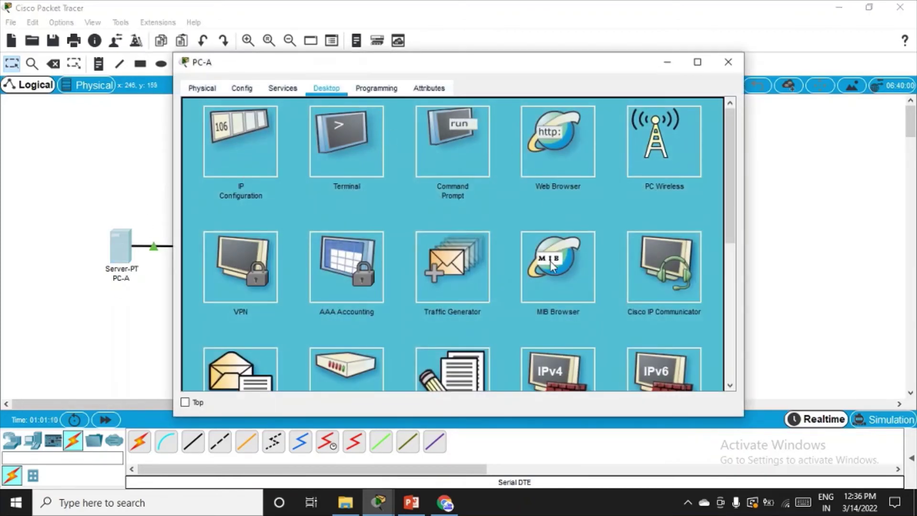
{"action": "left_click", "coordinate": [458, 137]}
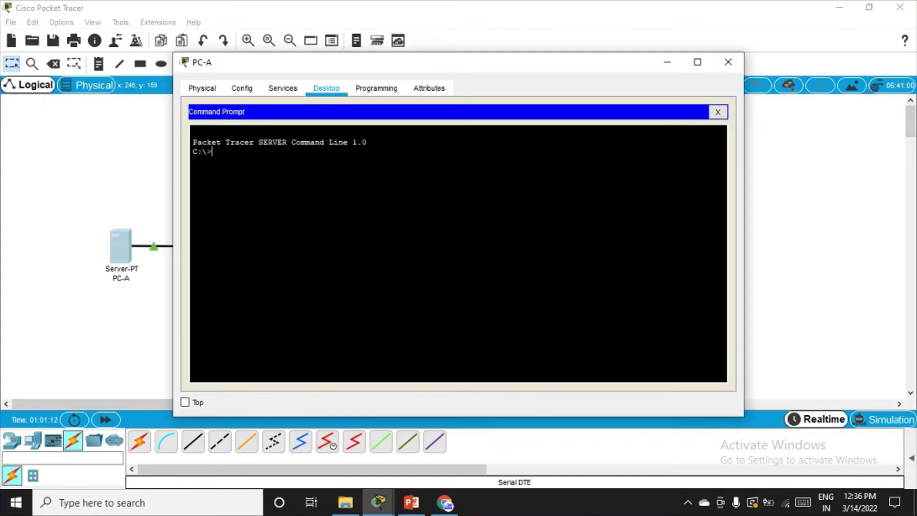
{"action": "type", "text": "ping"}
{"action": "left_click_drag", "start_coordinate": [480, 68], "coordinate": [526, 321]}
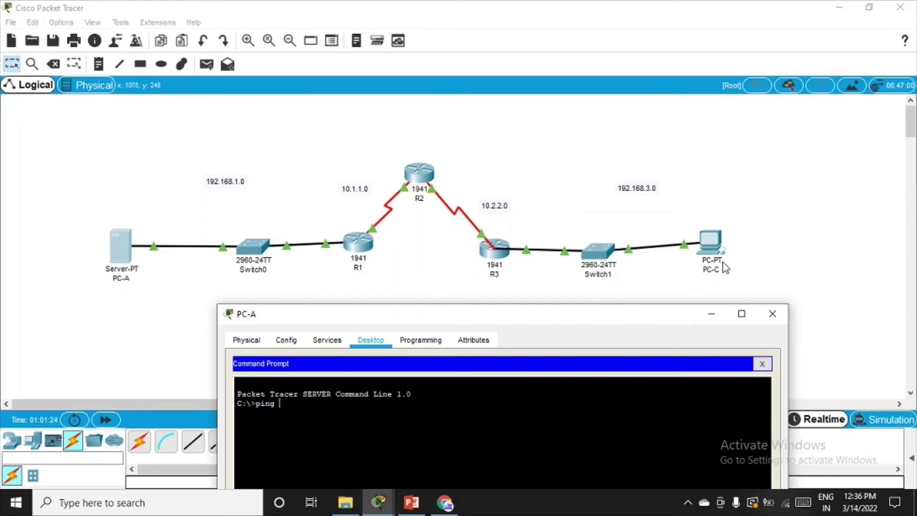
{"action": "left_click_drag", "start_coordinate": [600, 318], "coordinate": [636, 149]}
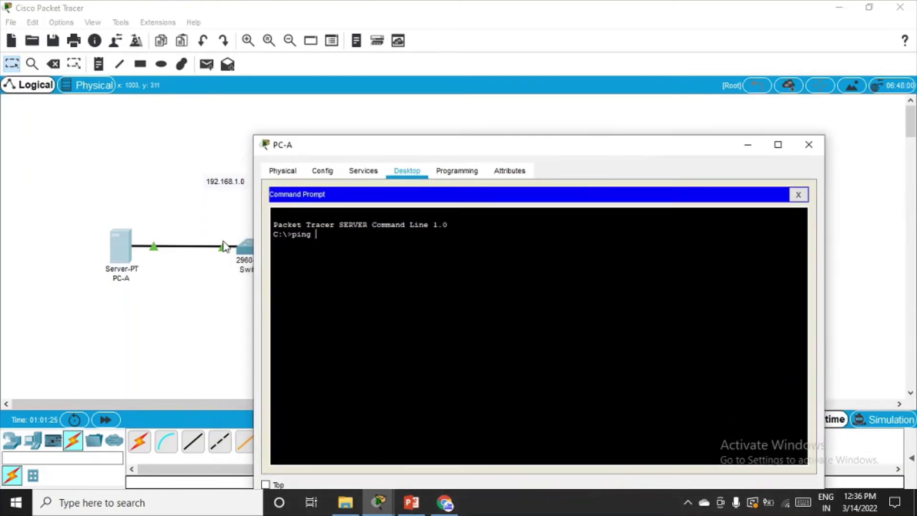
{"action": "type", "text": "192.168.3."}
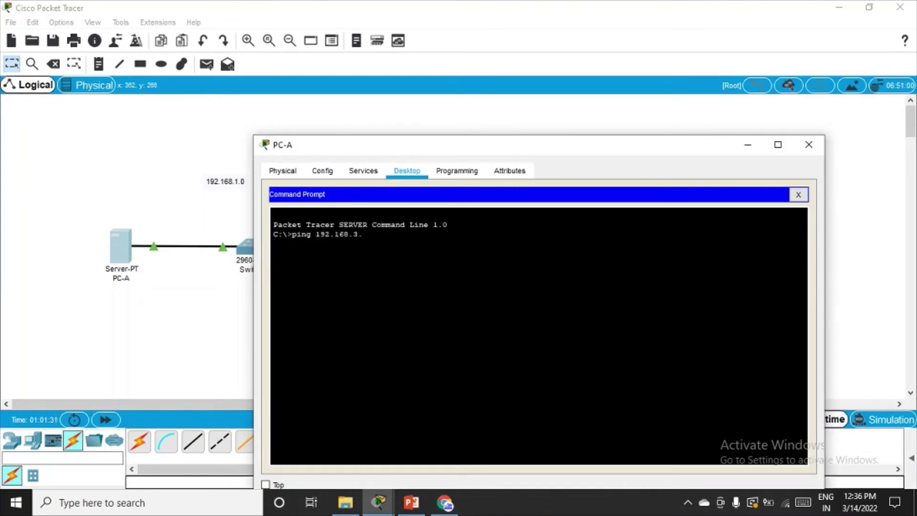
{"action": "type", "text": "2"}
{"action": "key", "text": "Return"}
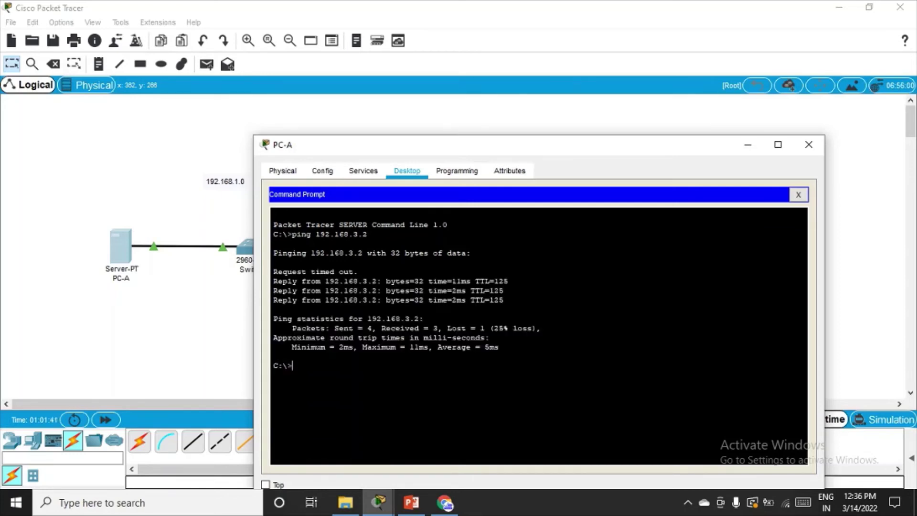
{"action": "left_click", "coordinate": [809, 144]}
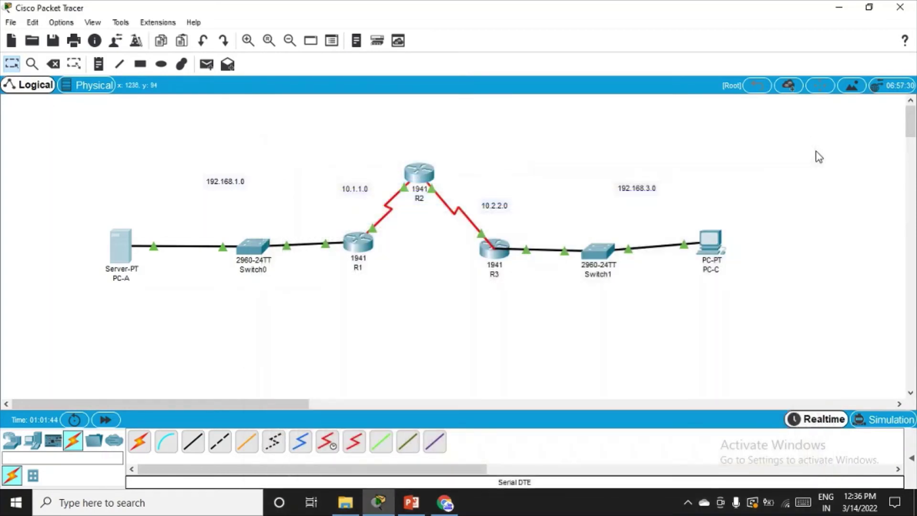
- Ping 192.168.1.2 from PC-C's command prompt, receiving all four replies, then close PC-C
{"action": "left_click", "coordinate": [713, 249]}
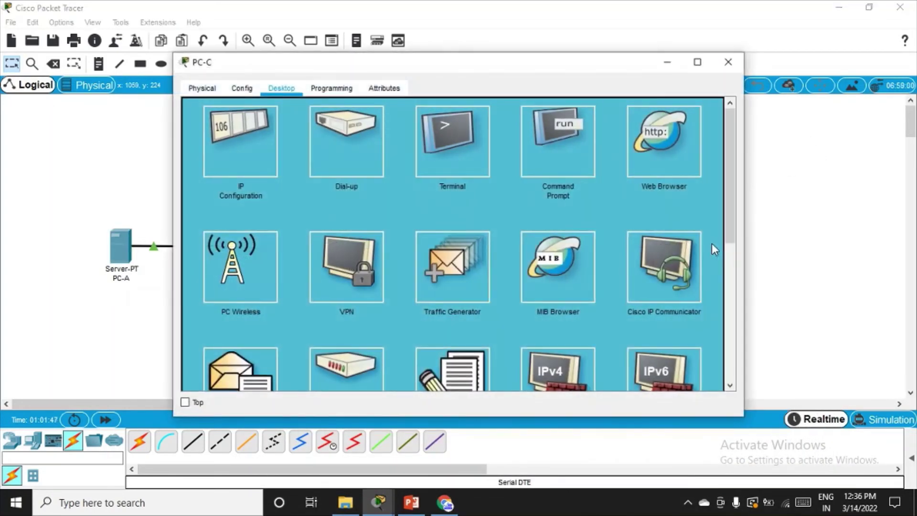
{"action": "left_click", "coordinate": [550, 146]}
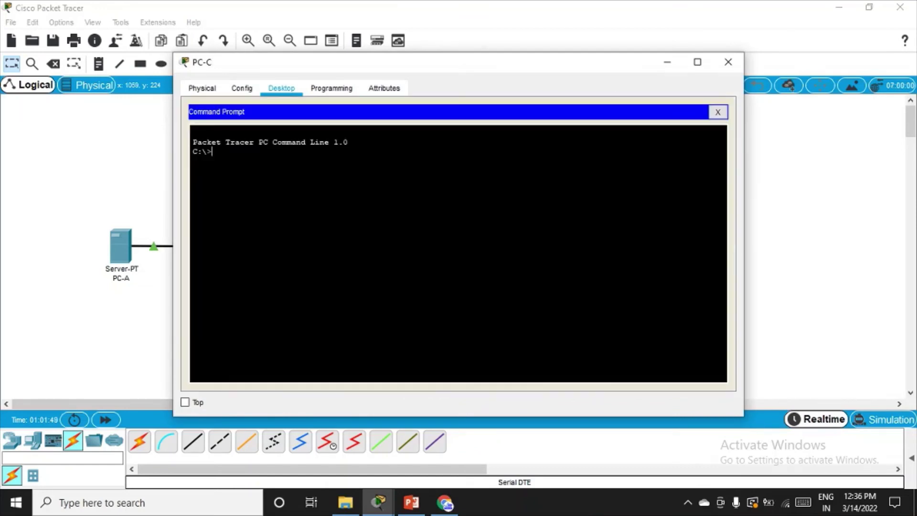
{"action": "type", "text": "ping 192.168.1.2"}
{"action": "key", "text": "Return"}
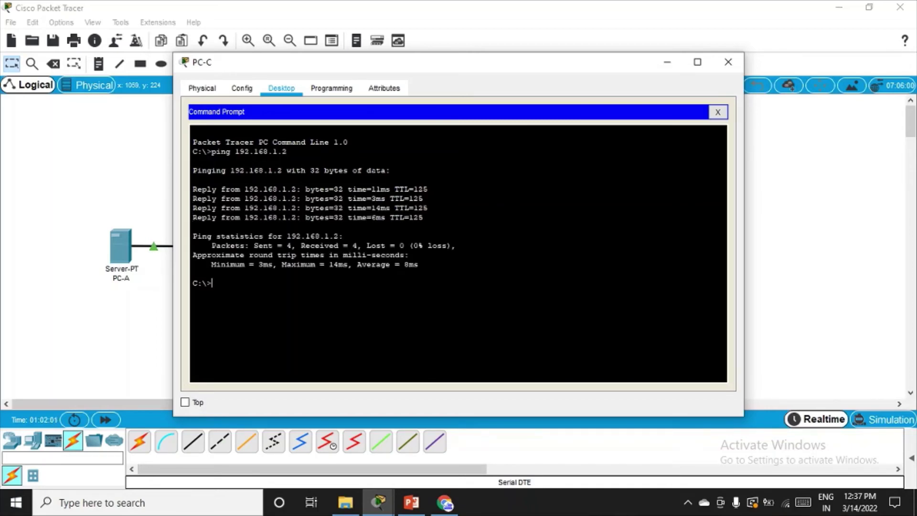
{"action": "left_click", "coordinate": [729, 65]}
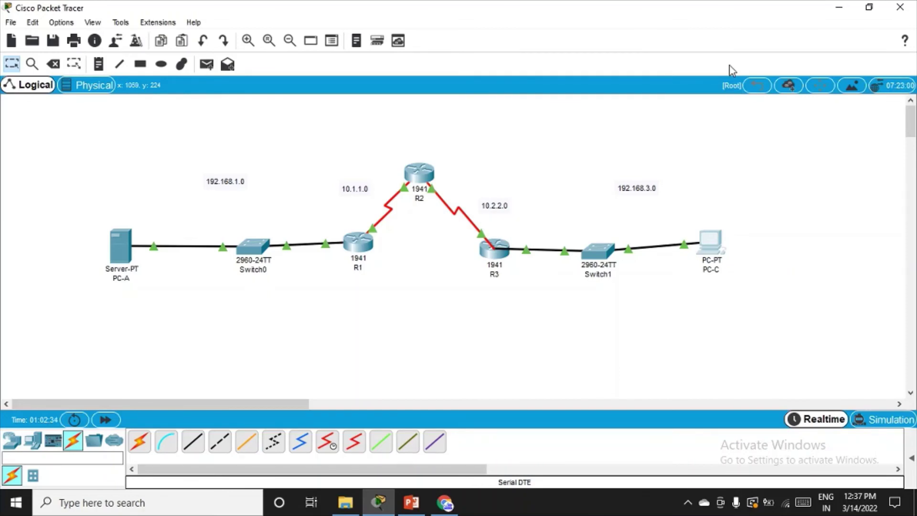
- Change the router's hostname from Router to R1 on its Config tab, then bring up the CLI
{"action": "left_click", "coordinate": [360, 246]}
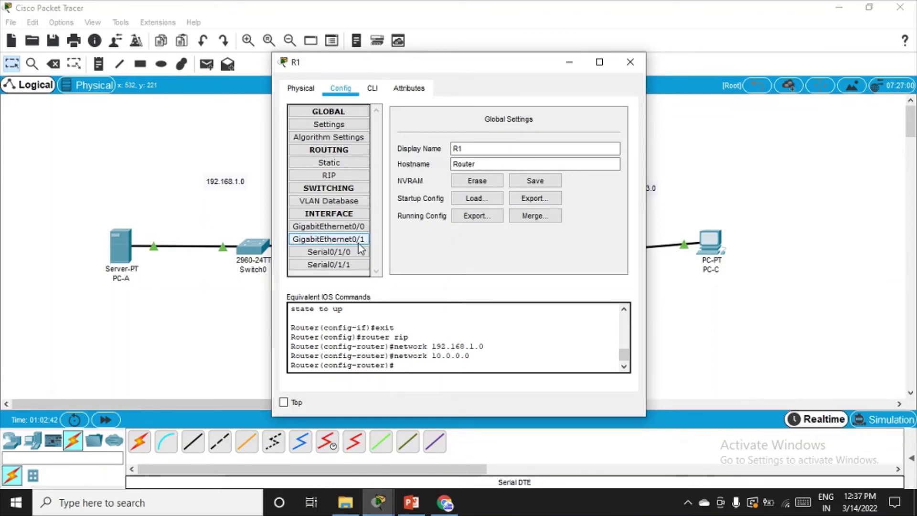
{"action": "double_click", "coordinate": [467, 163]}
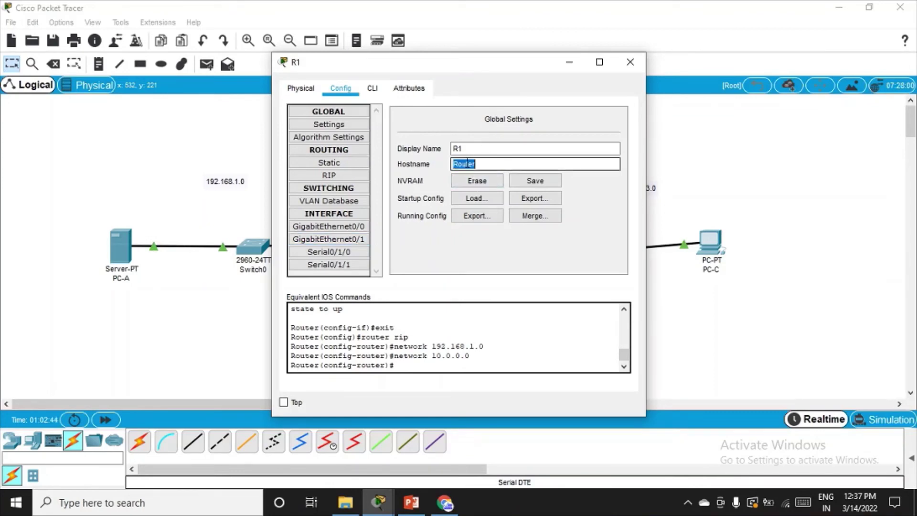
{"action": "type", "text": "R1"}
{"action": "key", "text": "Return"}
{"action": "left_click", "coordinate": [372, 89]}
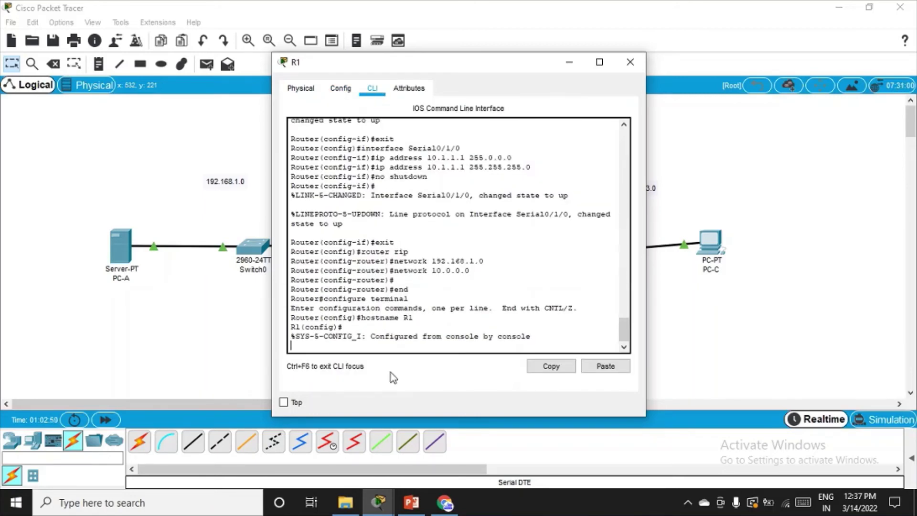
- Set R1's domain name to ccnasecurity.com
{"action": "key", "text": "Return"}
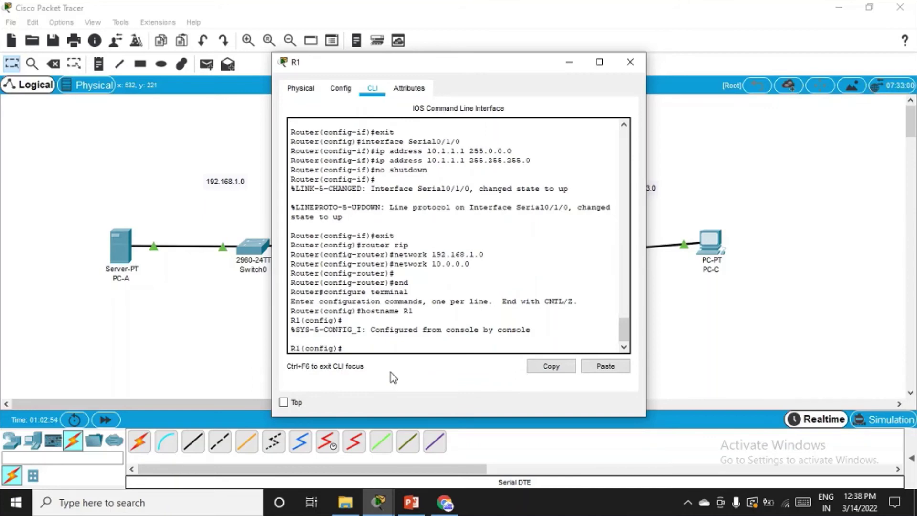
{"action": "type", "text": "ip domain-name ccnasecurity.com"}
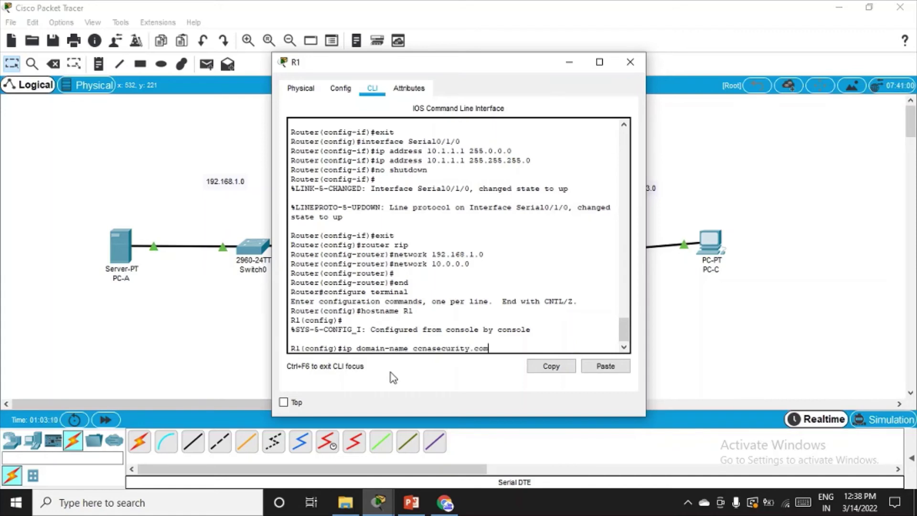
{"action": "key", "text": "Return"}
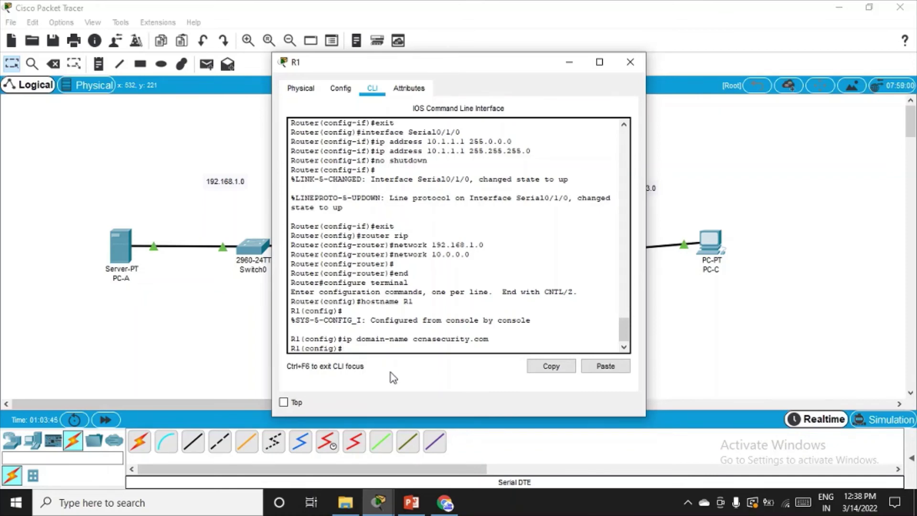
- Create a local admin username with privilege 15 and a secret password
{"action": "type", "text": "username Admin1"}
{"action": "type", "text": "privile"}
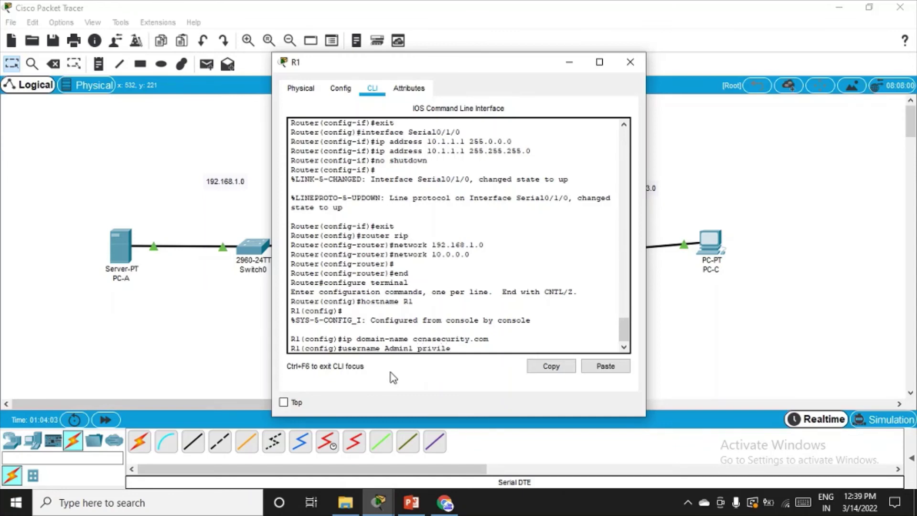
{"action": "type", "text": "ge 15 secret"}
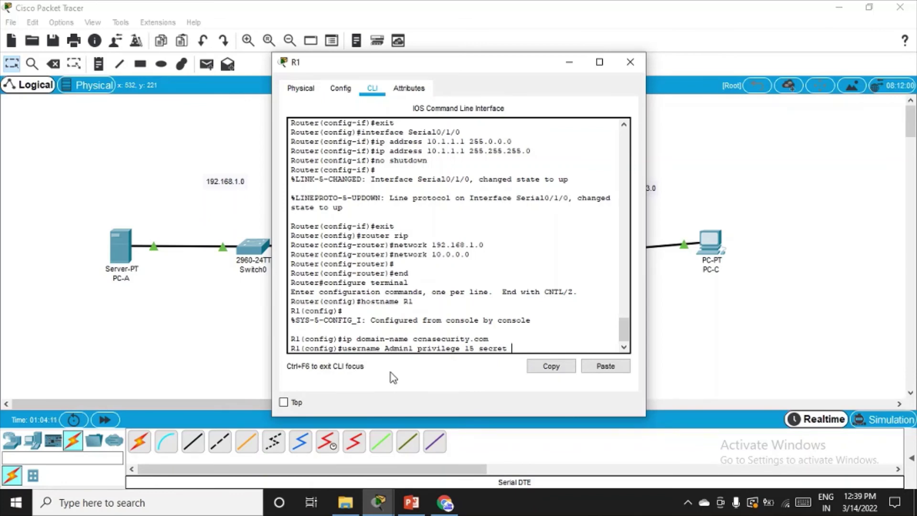
{"action": "type", "text": " cisco1"}
{"action": "key", "text": "Return"}
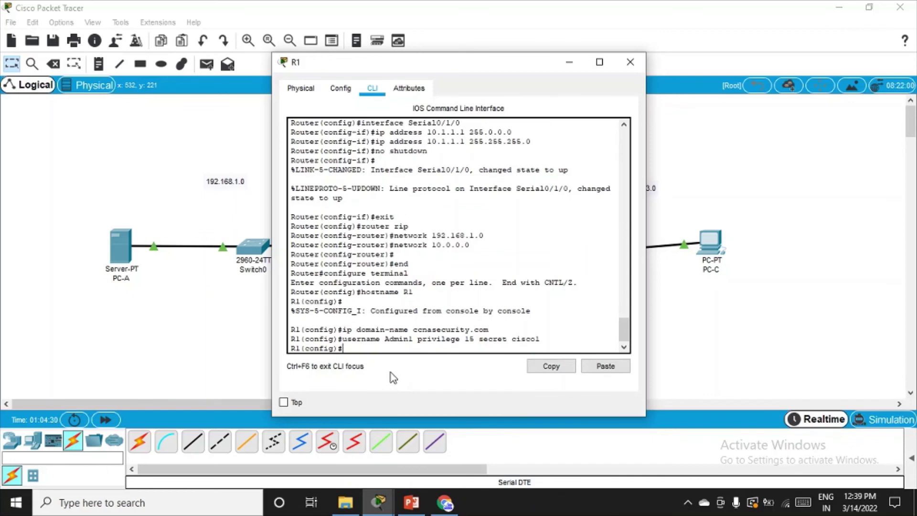
- Enter VTY lines 0 4 and enable login local
{"action": "type", "text": "line vty 0 4"}
{"action": "key", "text": "Return"}
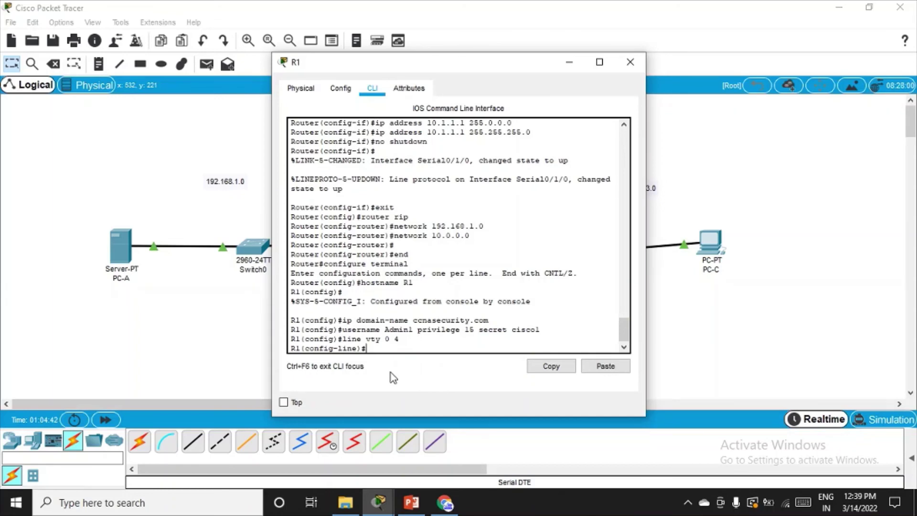
{"action": "type", "text": "login local"}
{"action": "key", "text": "Return"}
- Restrict VTY input to SSH only, exit line mode, and start typing 'crypto key generate rsa'
{"action": "type", "text": "t"}
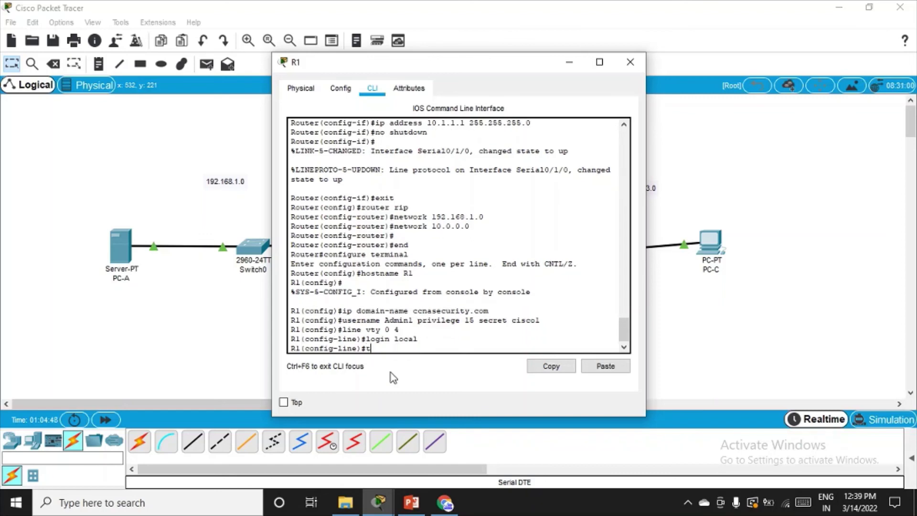
{"action": "type", "text": "ransport inpu"}
{"action": "type", "text": "t sssh"}
{"action": "key", "text": "Return"}
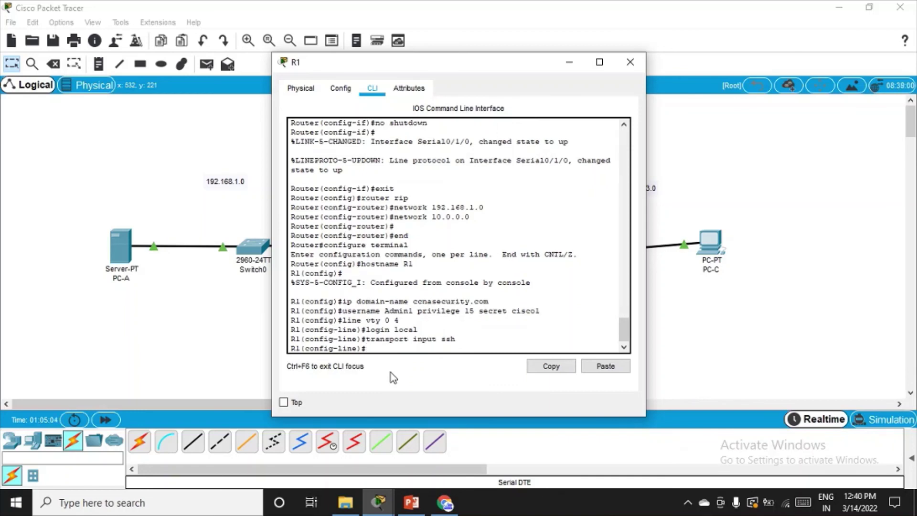
{"action": "type", "text": "exit"}
{"action": "key", "text": "Return"}
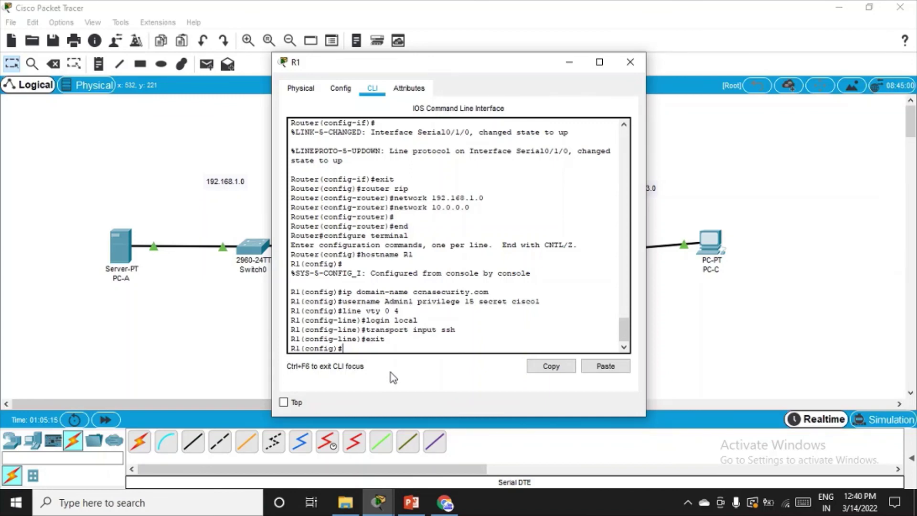
{"action": "type", "text": "c"}
{"action": "type", "text": "rypto key generate rsa"}
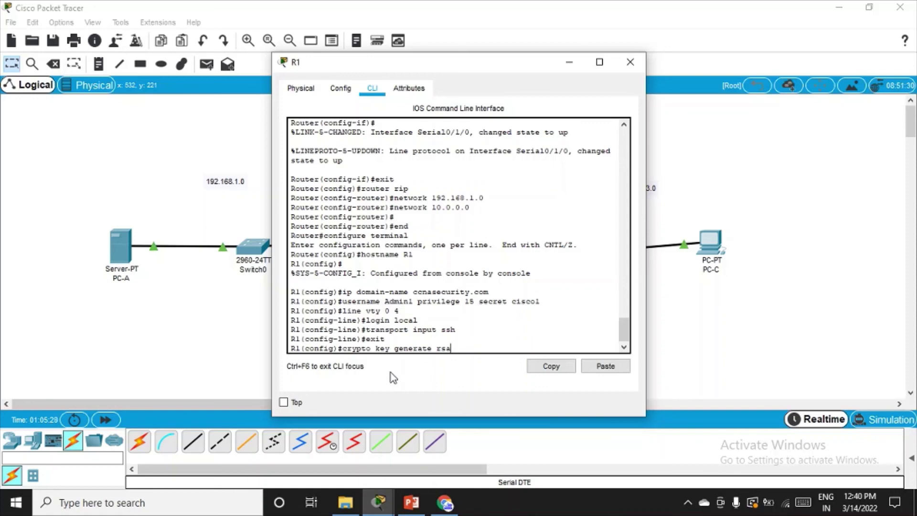
- Generate 1024-bit RSA keys on R1 and return to privileged EXEC mode
{"action": "key", "text": "Return"}
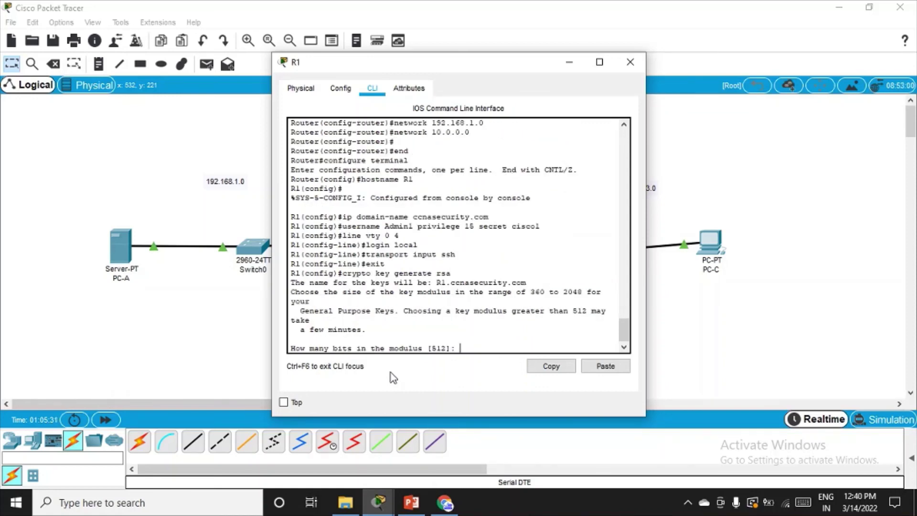
{"action": "type", "text": "1024"}
{"action": "key", "text": "Return"}
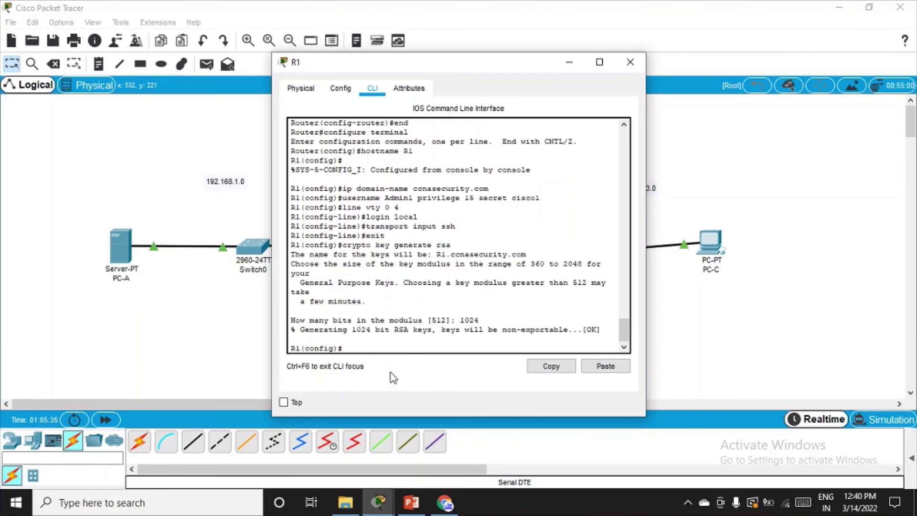
{"action": "type", "text": "exit"}
{"action": "key", "text": "Return"}
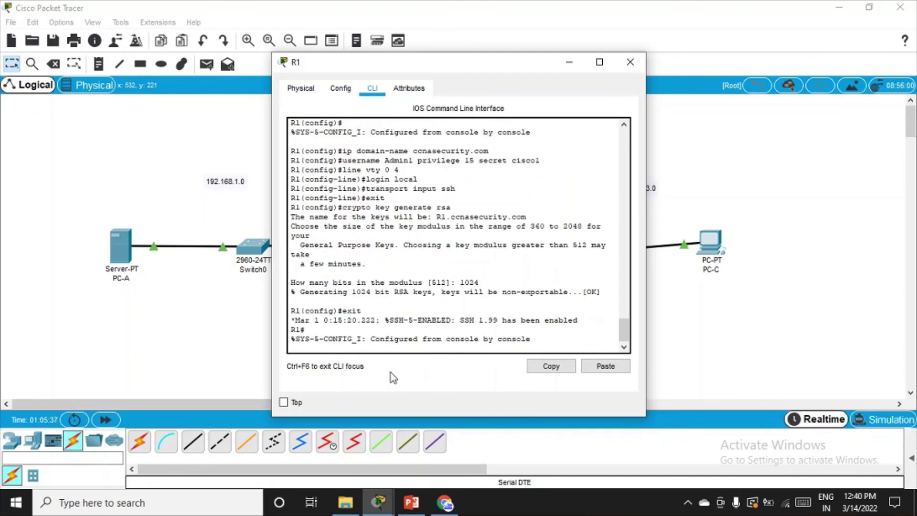
{"action": "key", "text": "Return"}
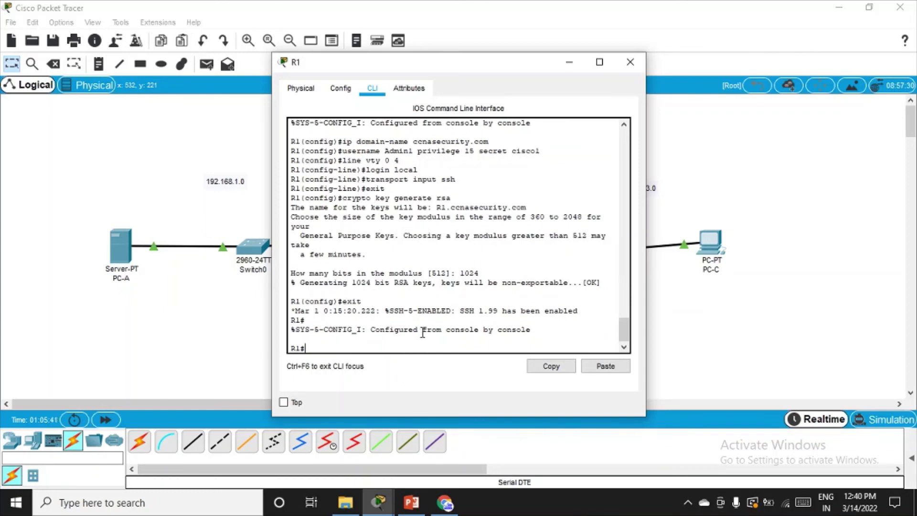
- Highlight the SSH enabled message and enter 'show ip ssh' at the prompt
{"action": "left_click_drag", "start_coordinate": [400, 311], "coordinate": [495, 324]}
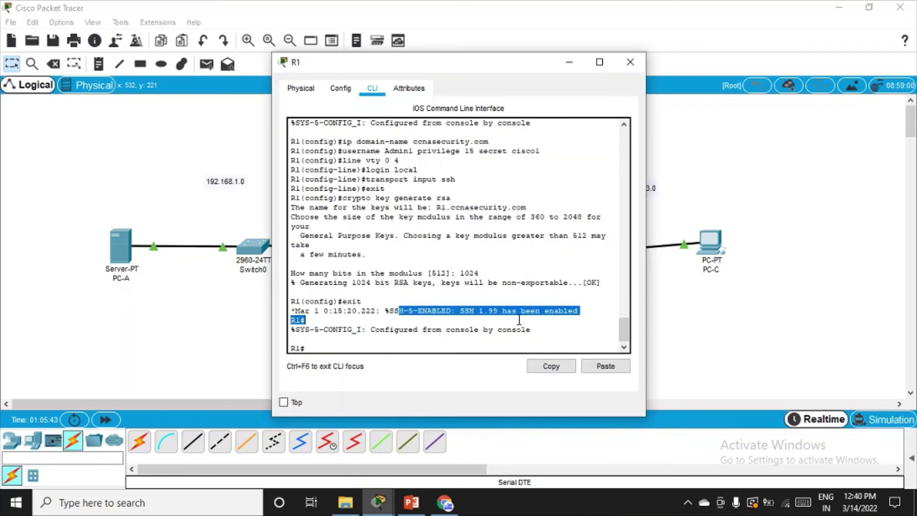
{"action": "left_click", "coordinate": [369, 348]}
{"action": "type", "text": "show"}
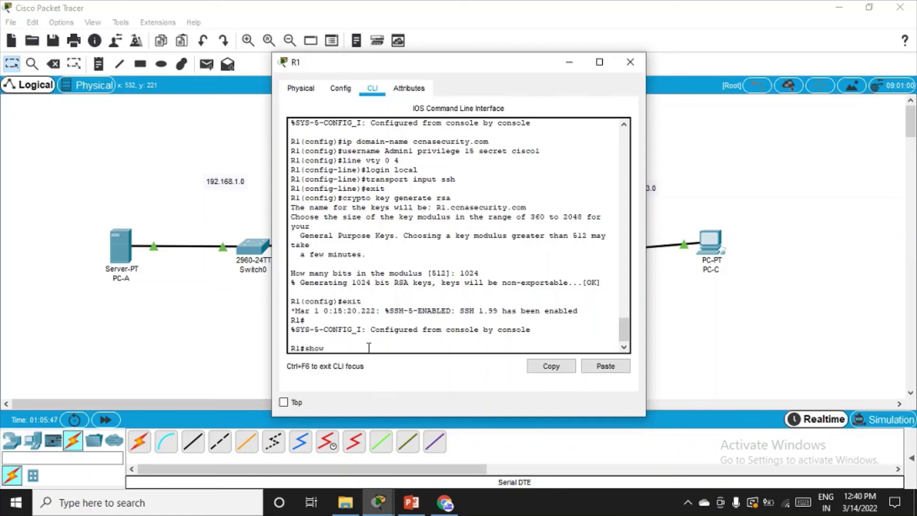
{"action": "type", "text": " ip ssh"}
- Run 'show ip ssh' on R1 to confirm SSH 1.99, then highlight the domain, username, VTY and crypto commands
{"action": "key", "text": "Return"}
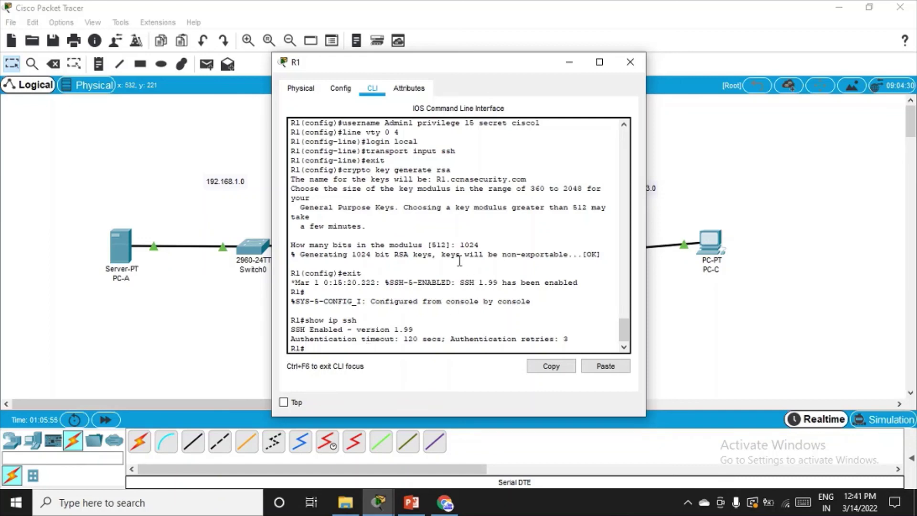
{"action": "scroll", "coordinate": [456, 260], "scroll_direction": "up", "scroll_amount": 1}
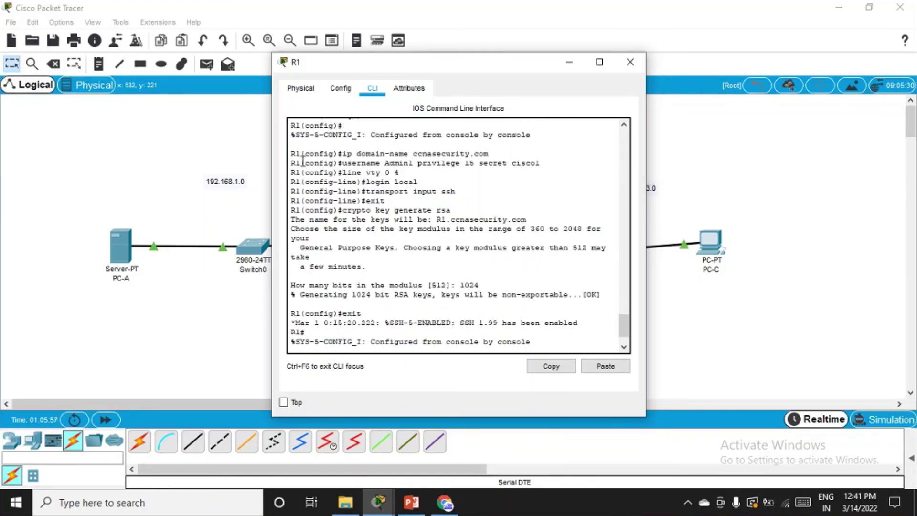
{"action": "left_click_drag", "start_coordinate": [291, 154], "coordinate": [452, 210]}
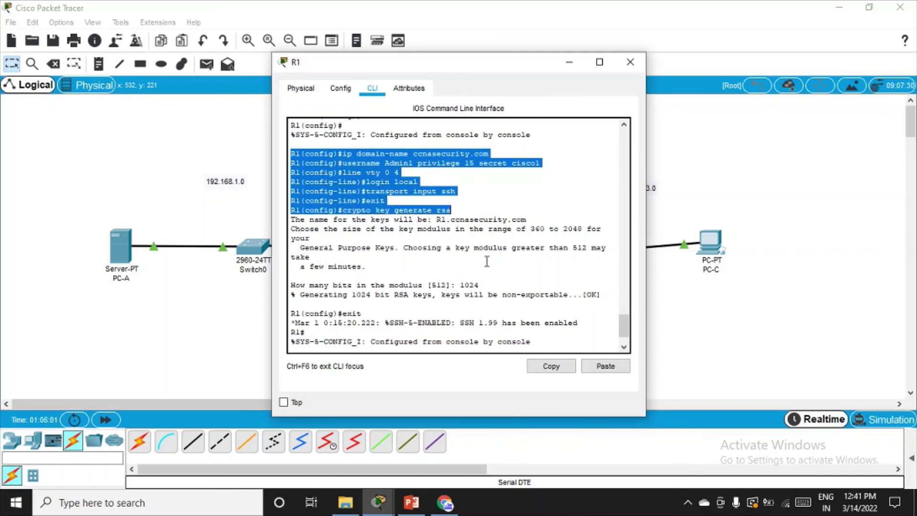